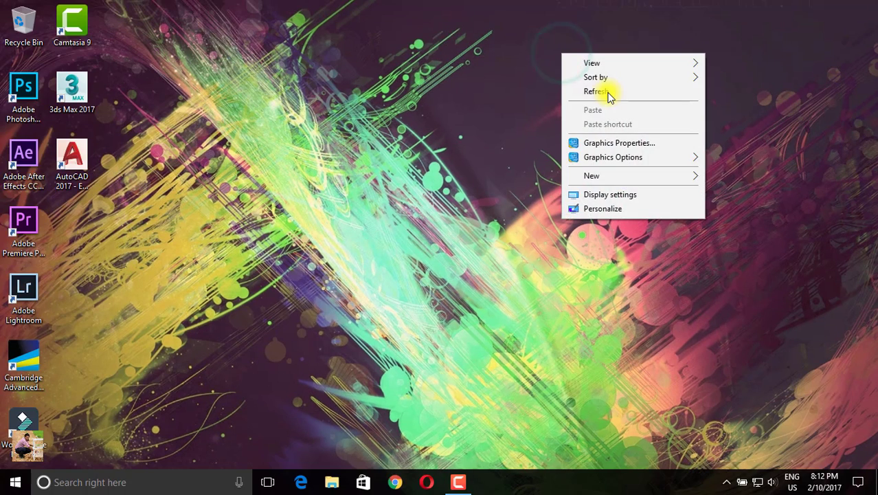
- Open the Exerior_Business_Square scene from H:\3D MAX\003_Exterior_Residential Building in File Explorer
click(607, 92)
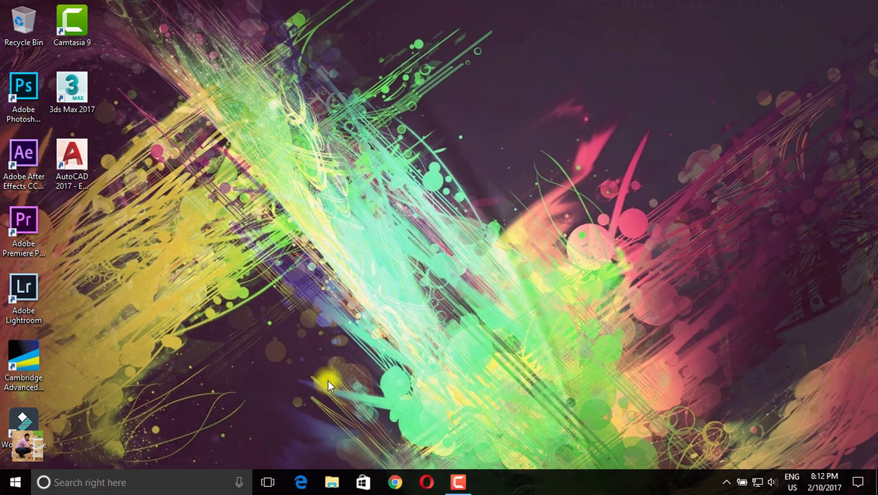
click(332, 482)
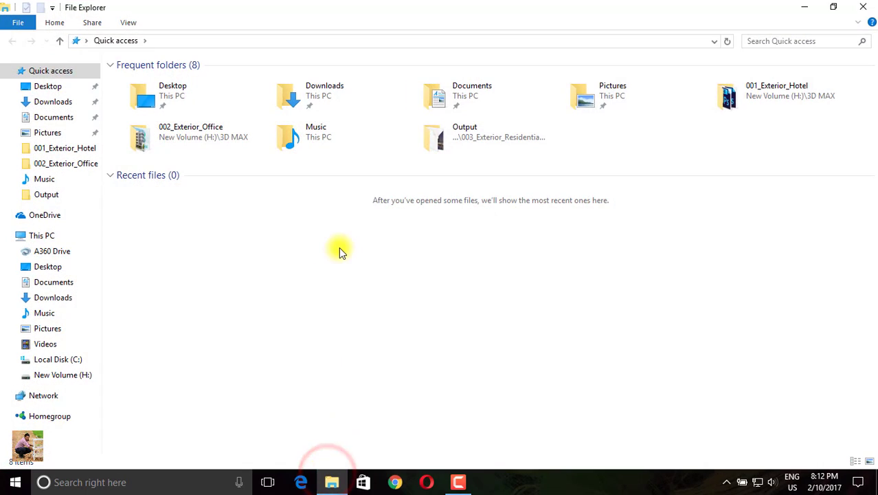
click(339, 248)
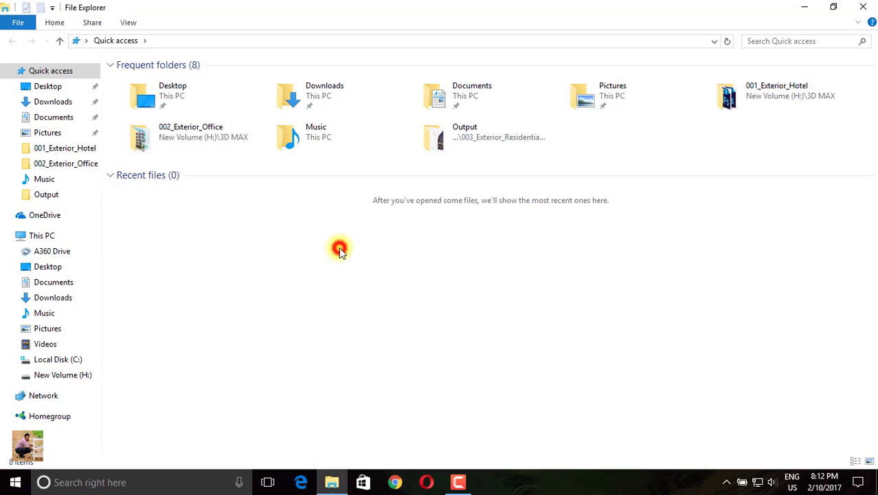
click(62, 375)
click(152, 80)
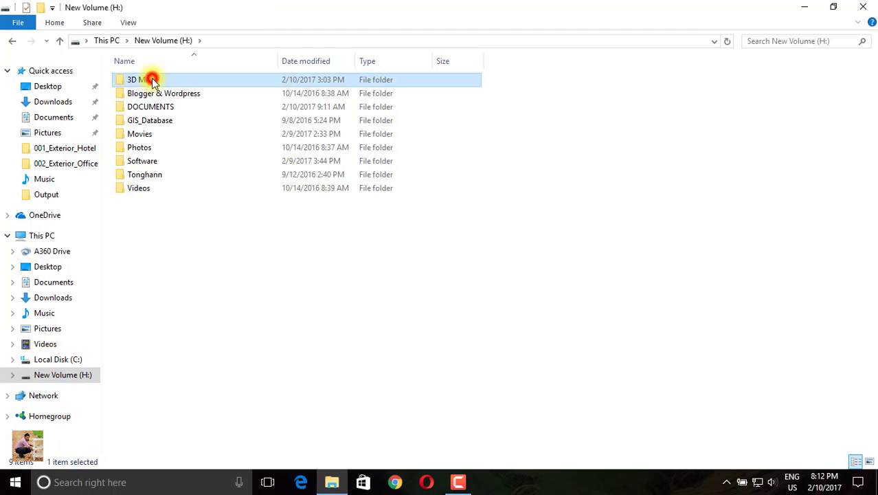
double_click(153, 81)
double_click(166, 105)
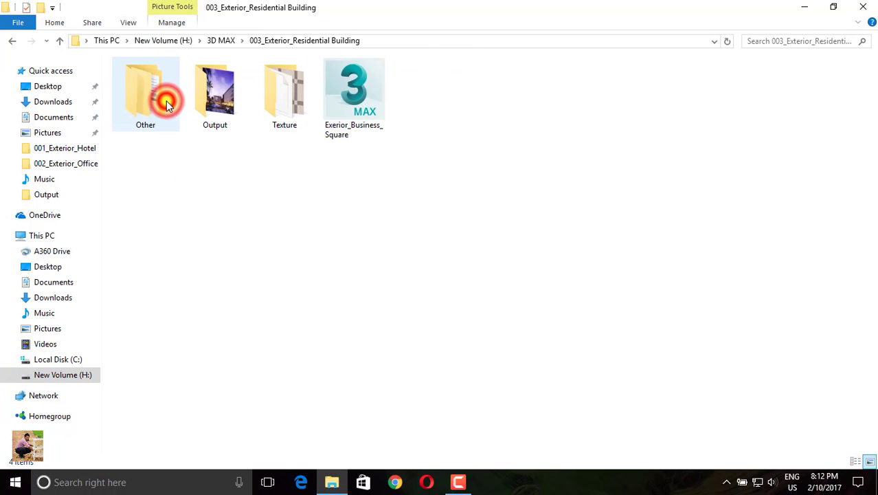
click(247, 195)
click(335, 109)
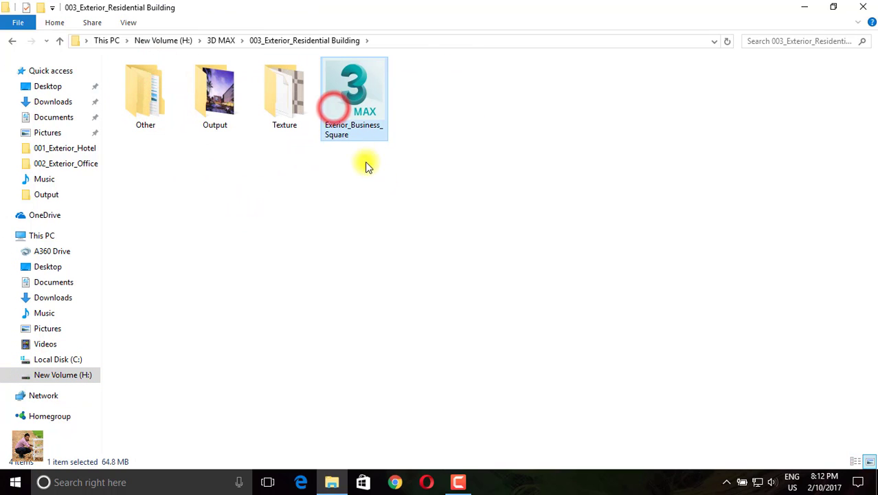
double_click(353, 96)
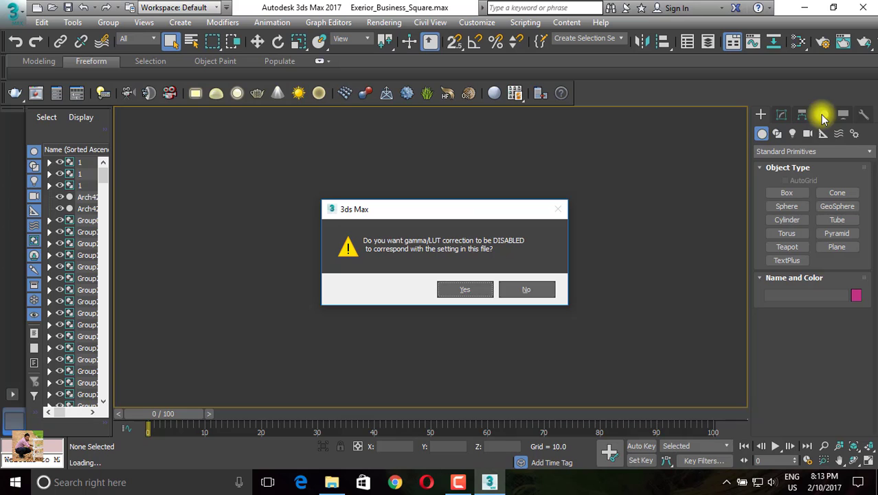
- Agree to disable gamma/LUT correction and accept the updated V-Ray features
click(460, 288)
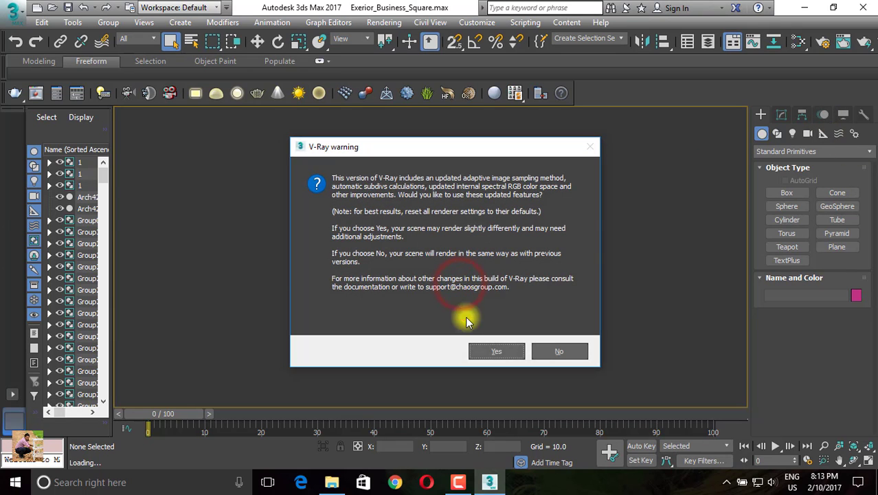
click(478, 348)
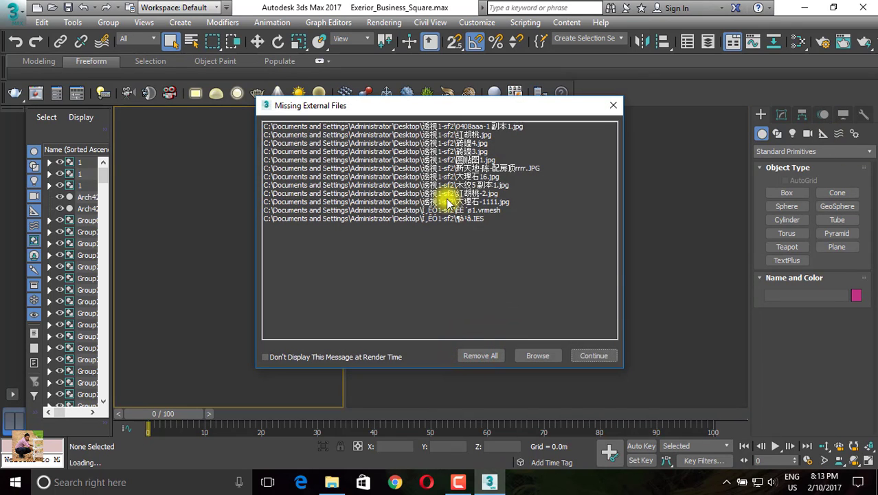
- Point the external file search path to the project's Texture folder and continue loading the scene
click(546, 356)
click(375, 153)
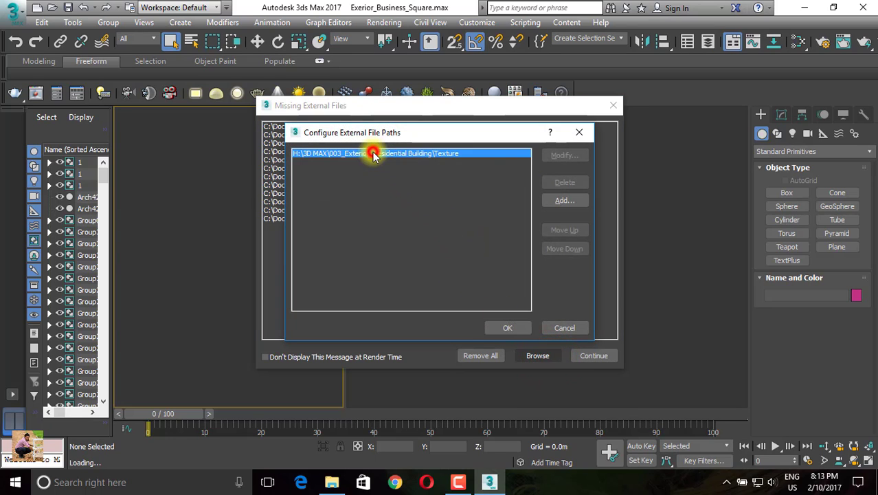
click(563, 158)
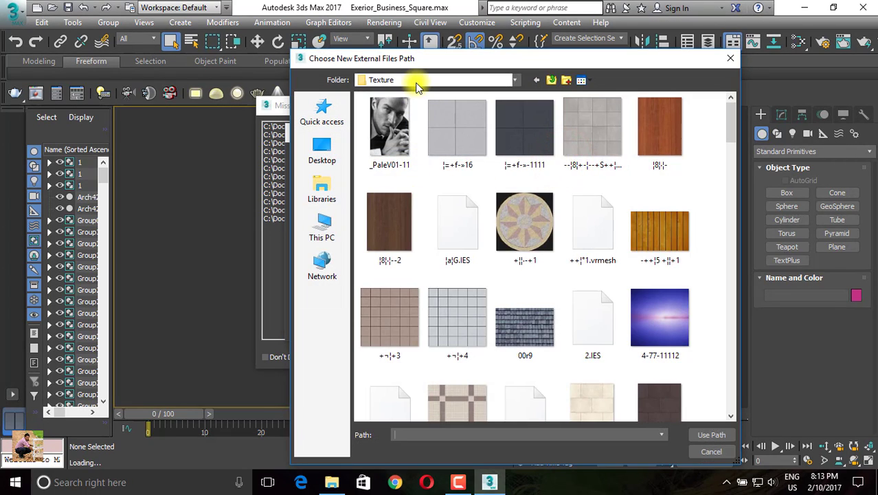
click(416, 81)
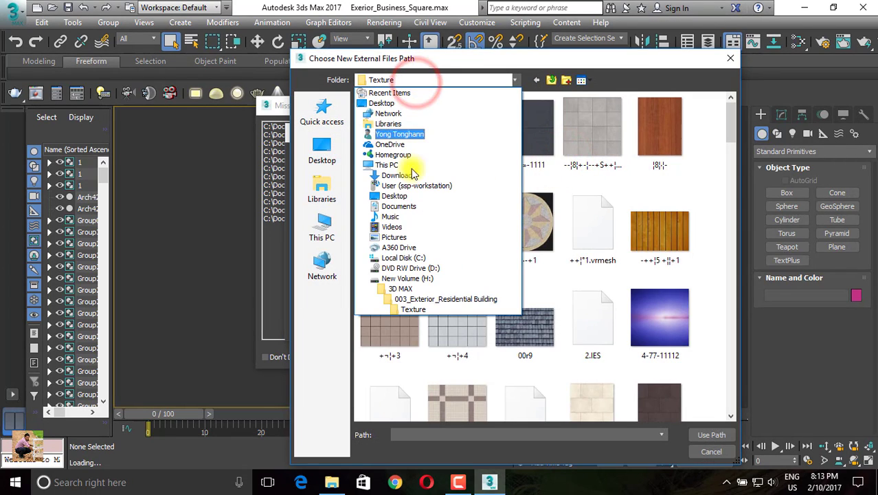
click(408, 300)
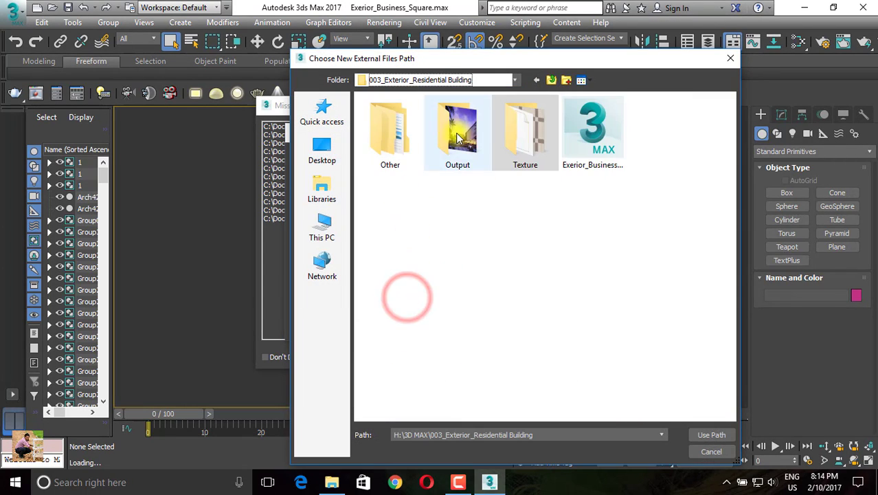
click(527, 141)
double_click(527, 141)
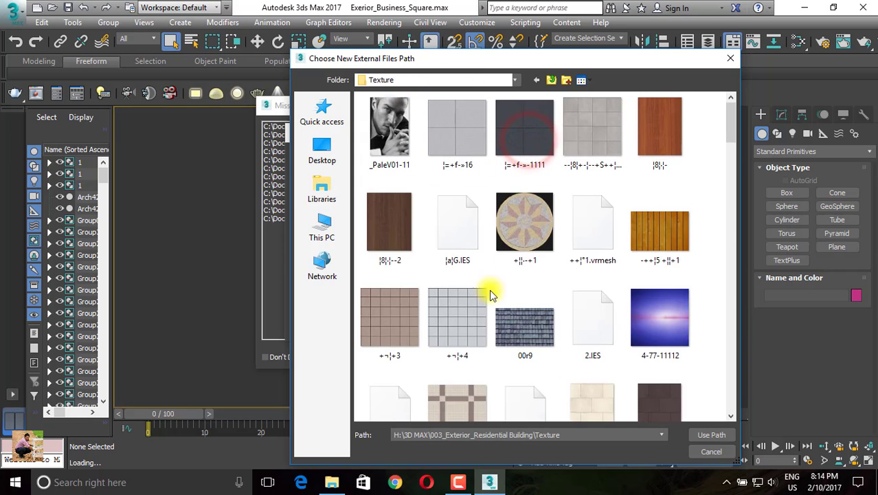
click(711, 435)
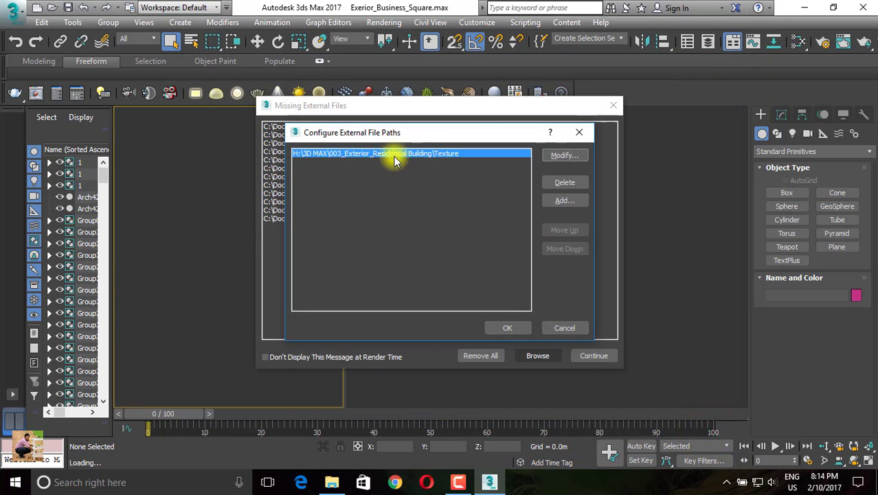
click(507, 327)
click(597, 357)
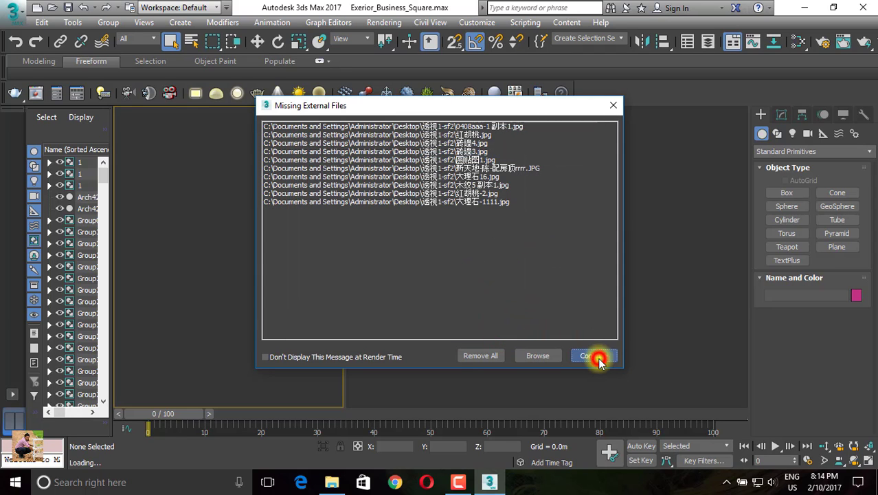
click(485, 270)
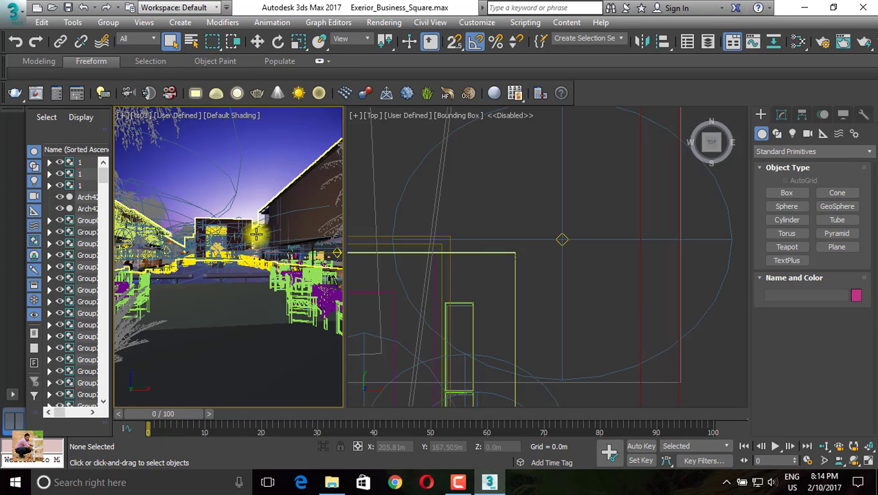
- Maximize the ts03 camera view and reframe it on the square's central walkway
click(865, 463)
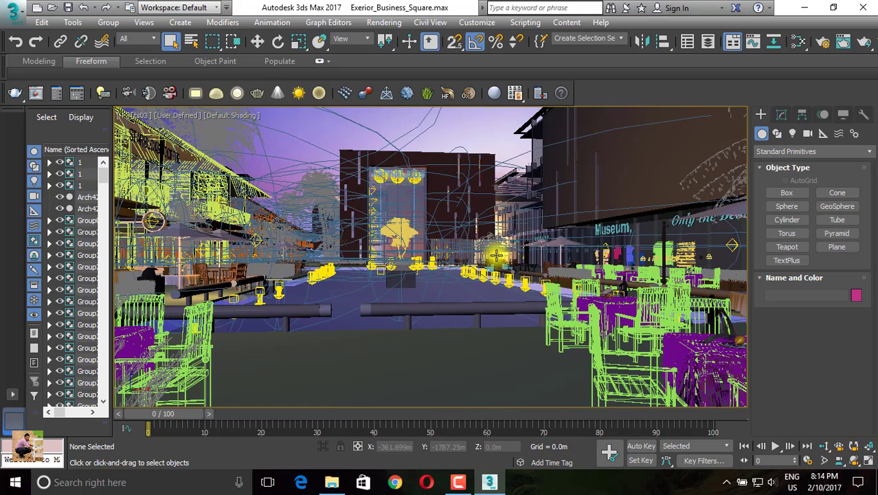
middle_drag(474, 278, 478, 264)
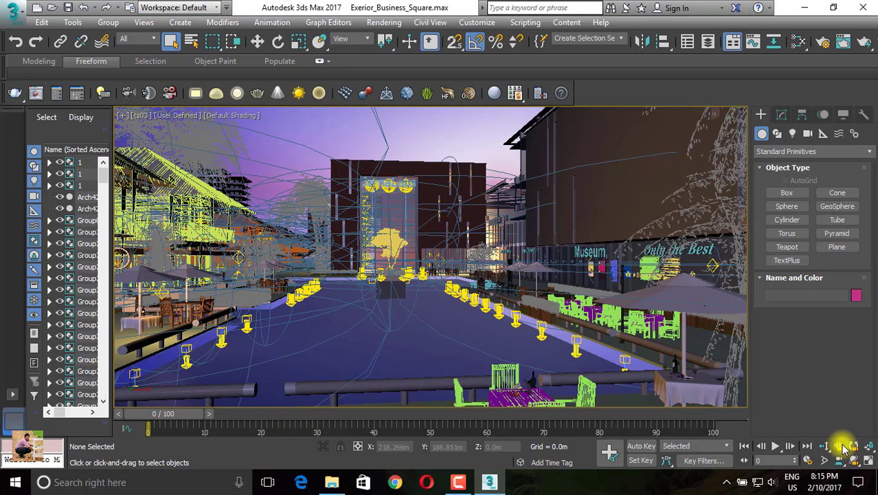
click(841, 446)
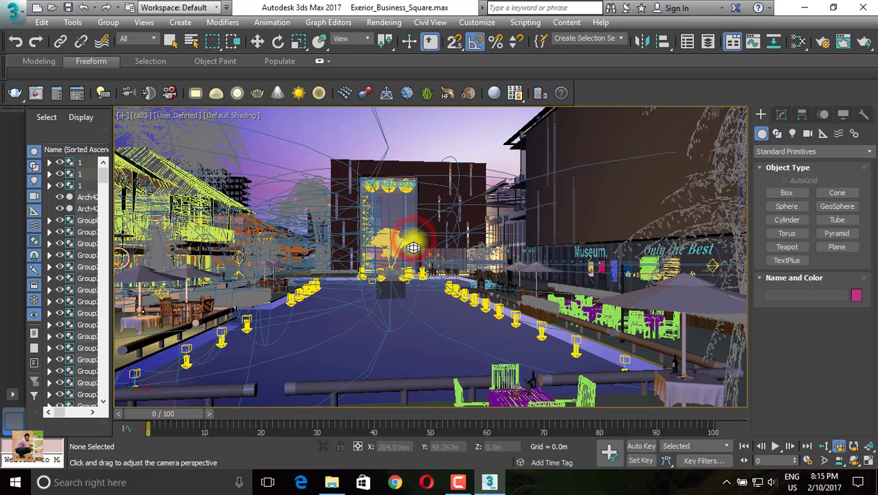
mouse_move(412, 248)
mouse_down()
mouse_move(426, 301)
mouse_move(498, 323)
mouse_up()
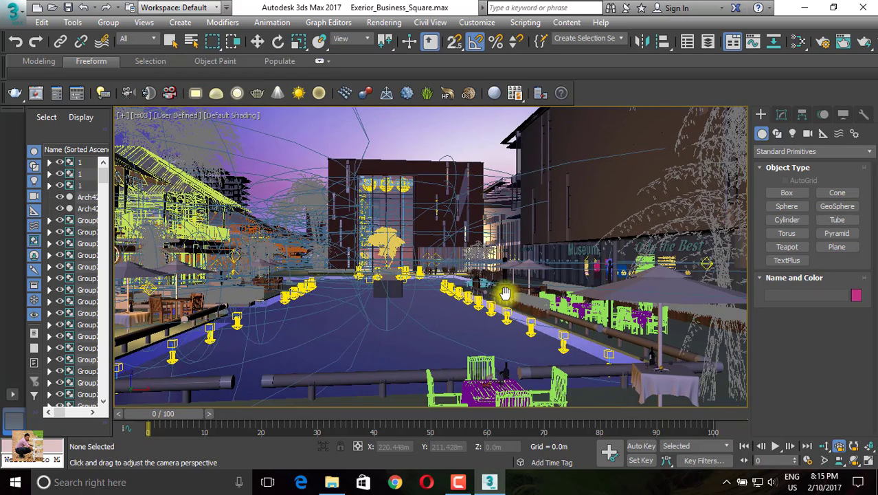
middle_drag(505, 293, 515, 294)
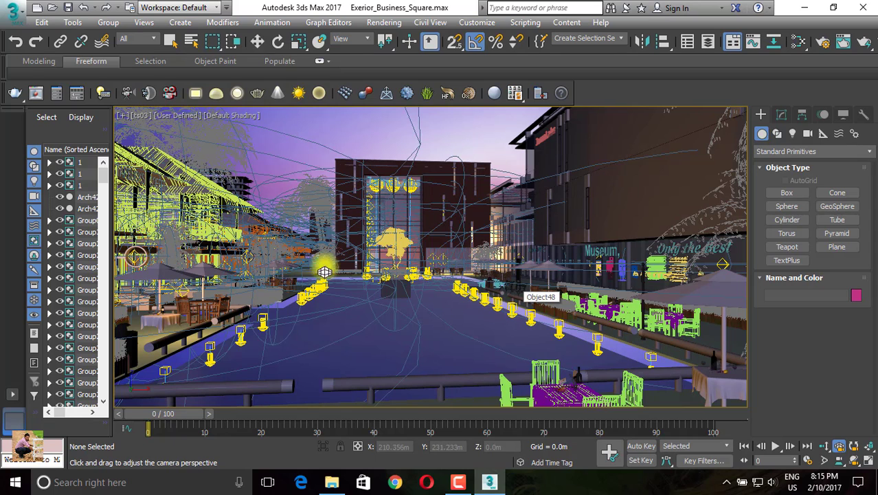
mouse_move(415, 326)
mouse_down()
mouse_move(412, 304)
mouse_move(413, 317)
mouse_up()
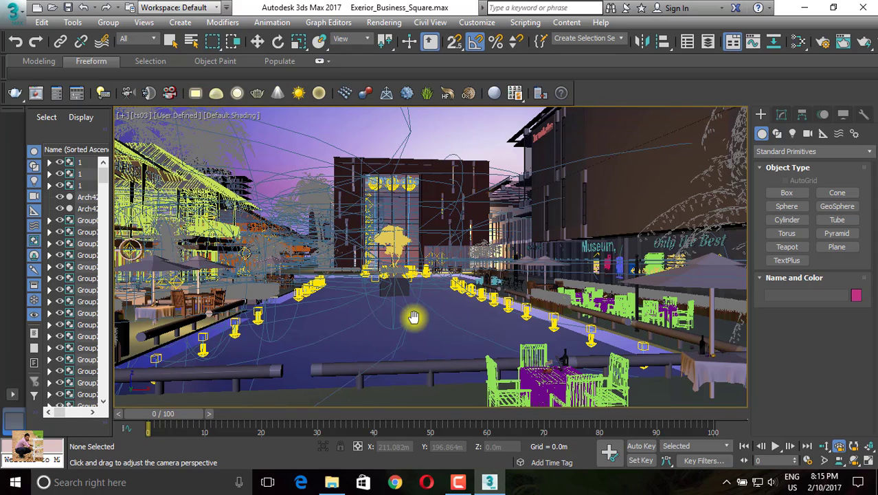
drag(414, 317, 410, 318)
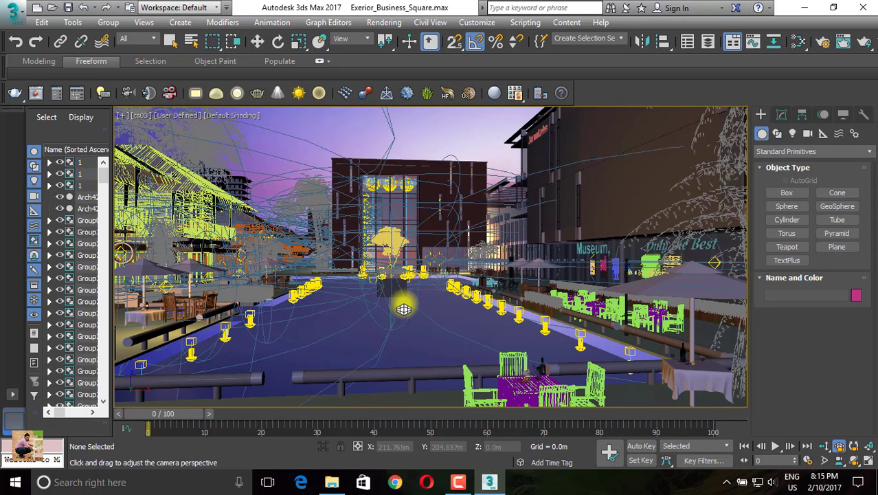
drag(404, 309, 404, 303)
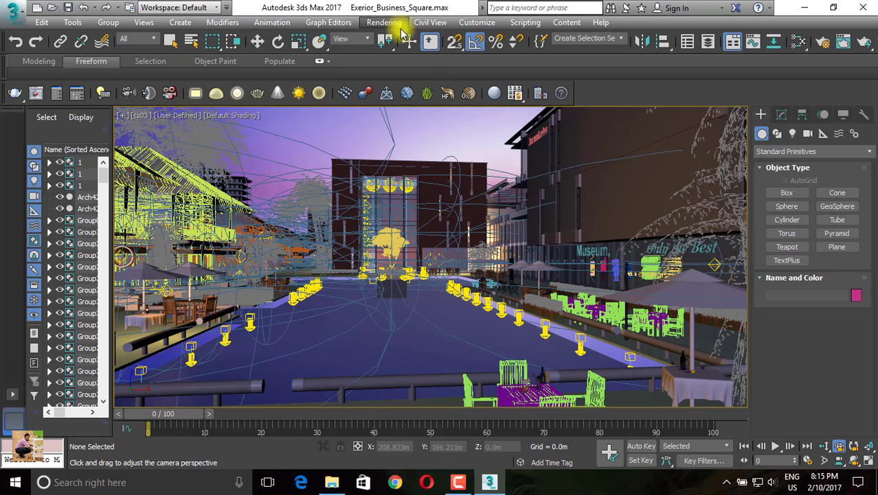
- In Render Setup, assign V-Ray RT 3.40.01 as ActiveShade renderer, keeping V-Ray Adv for production
click(400, 25)
click(401, 81)
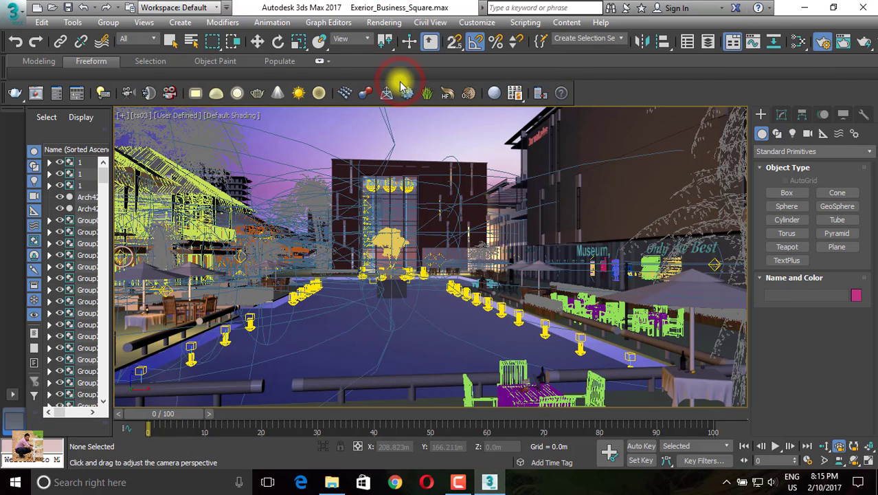
mouse_move(605, 28)
mouse_down()
mouse_move(492, 38)
mouse_move(424, 26)
mouse_up()
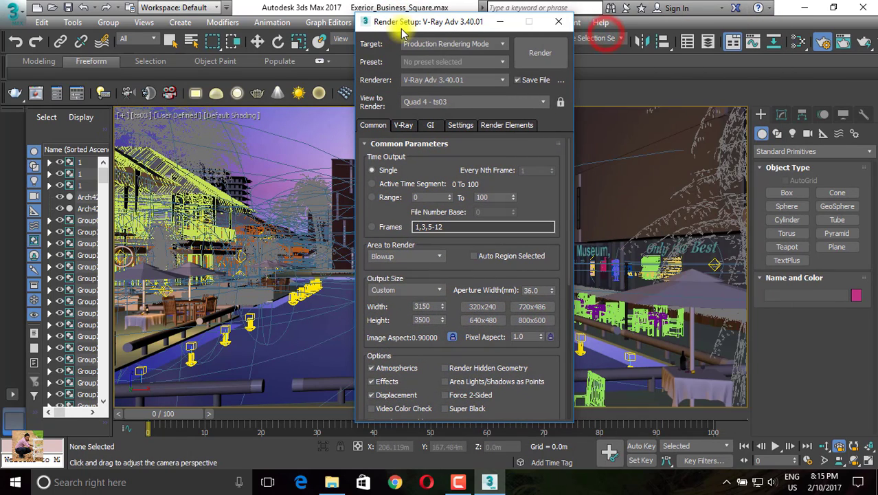
click(487, 50)
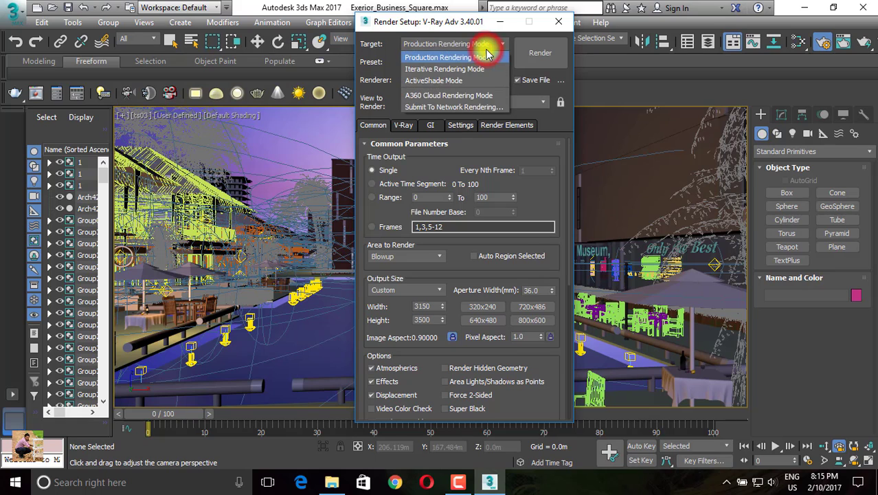
click(487, 46)
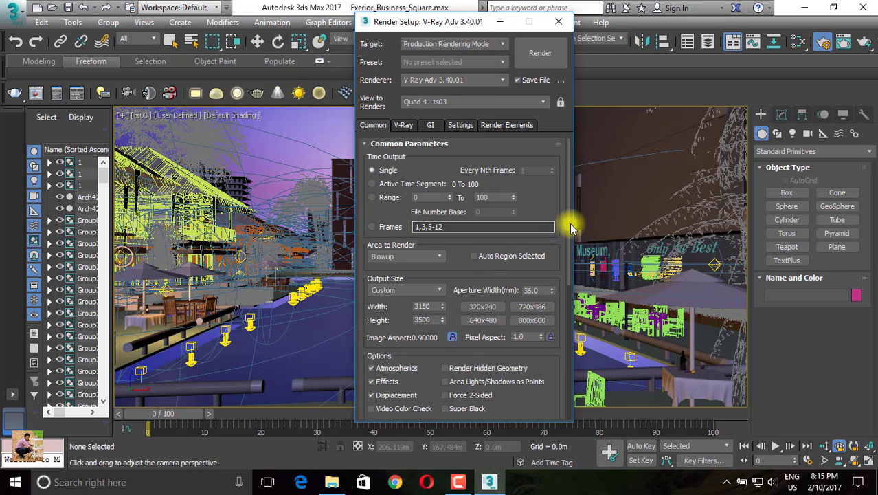
drag(570, 214, 543, 373)
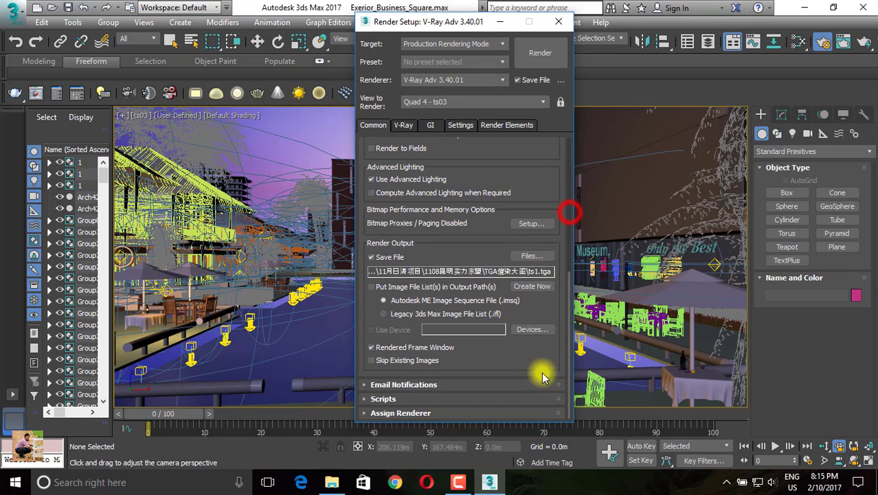
click(428, 413)
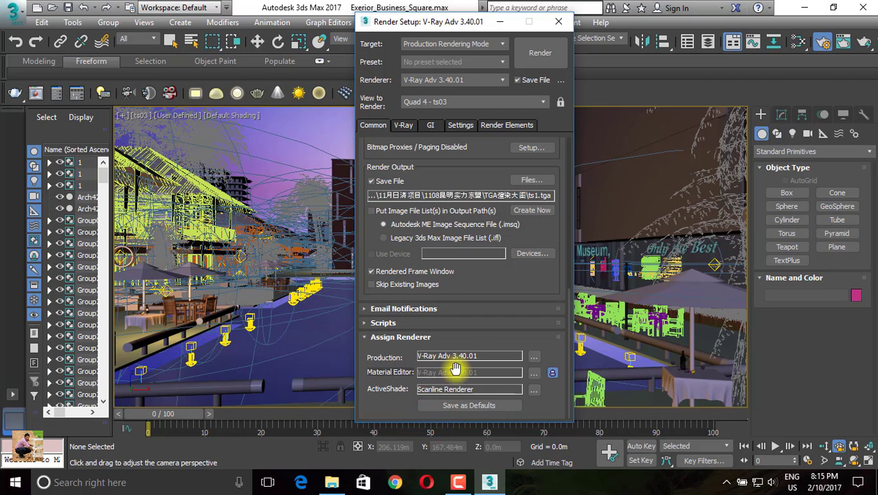
click(533, 389)
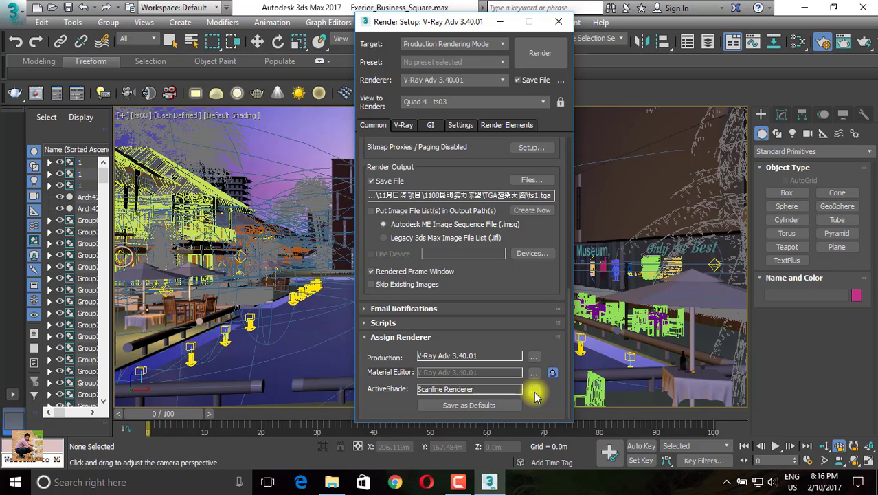
click(534, 389)
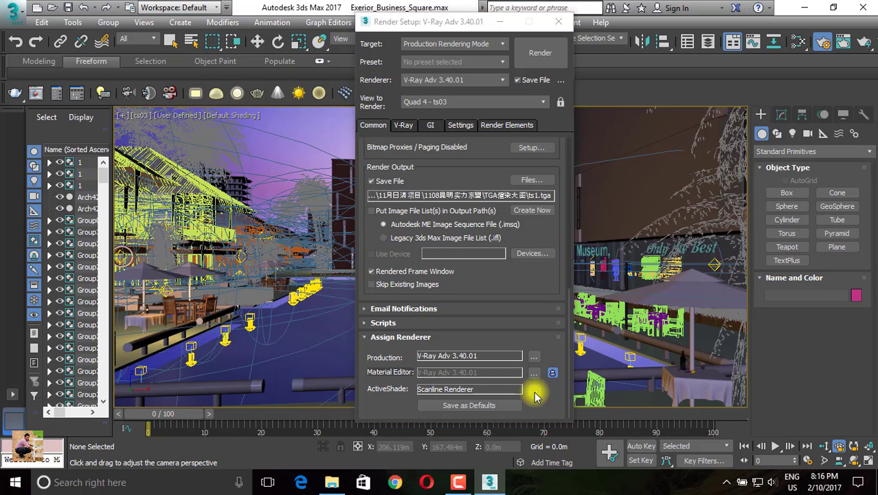
click(408, 168)
click(407, 169)
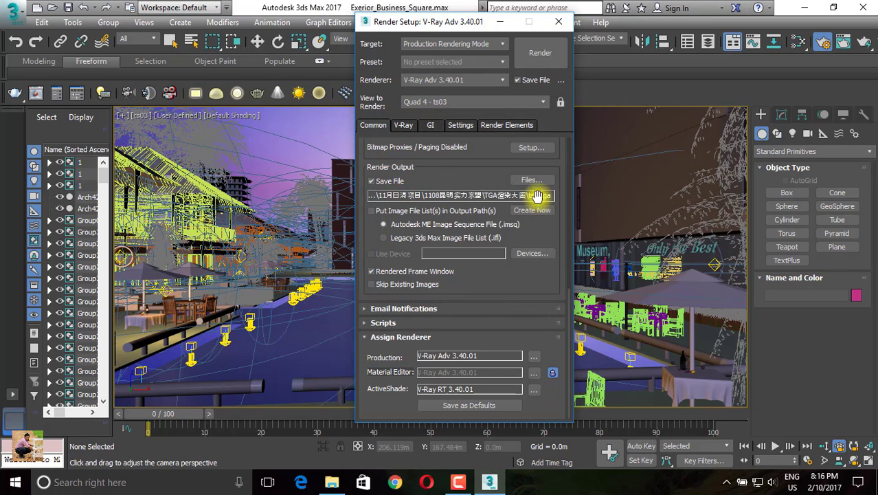
- Set the render output to save as Exterior_Business_Square.png in the Output folder
click(531, 187)
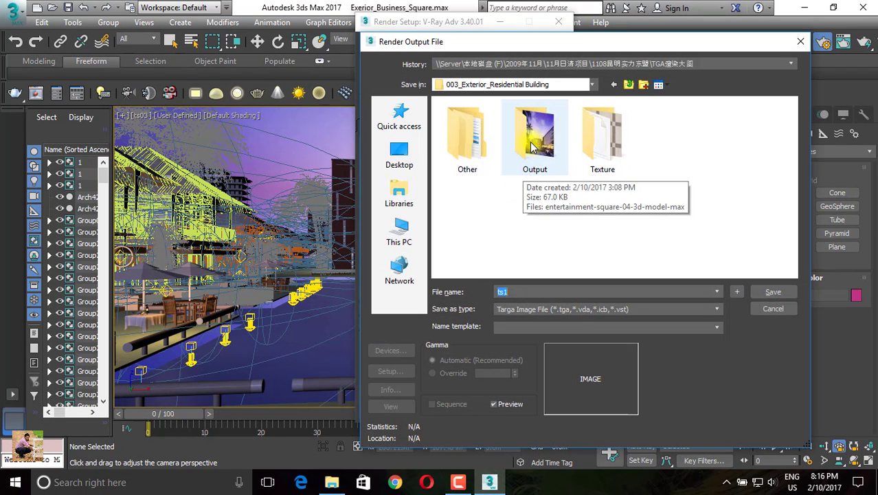
double_click(543, 142)
double_click(533, 284)
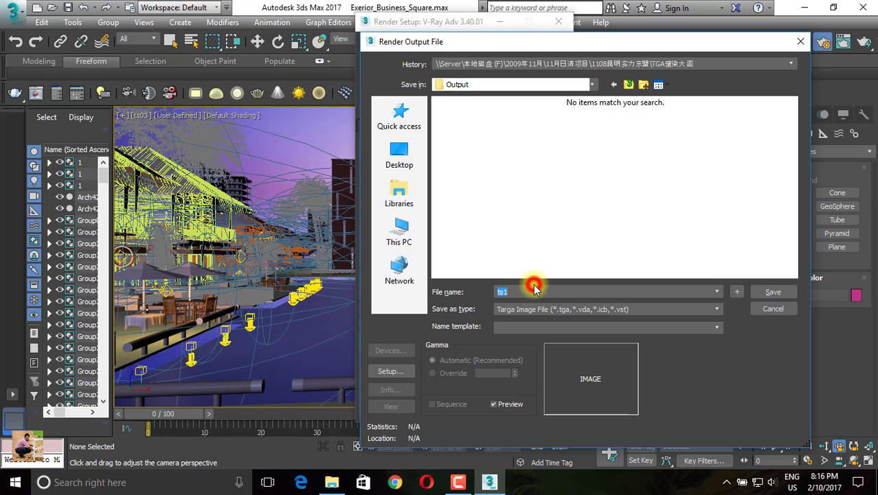
text(Bus)
text(i)
text(or)
text(_Square)
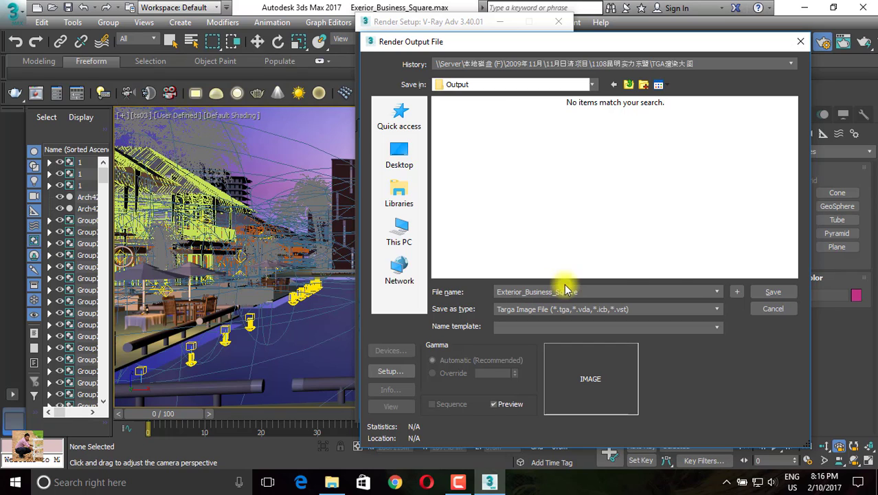
click(677, 307)
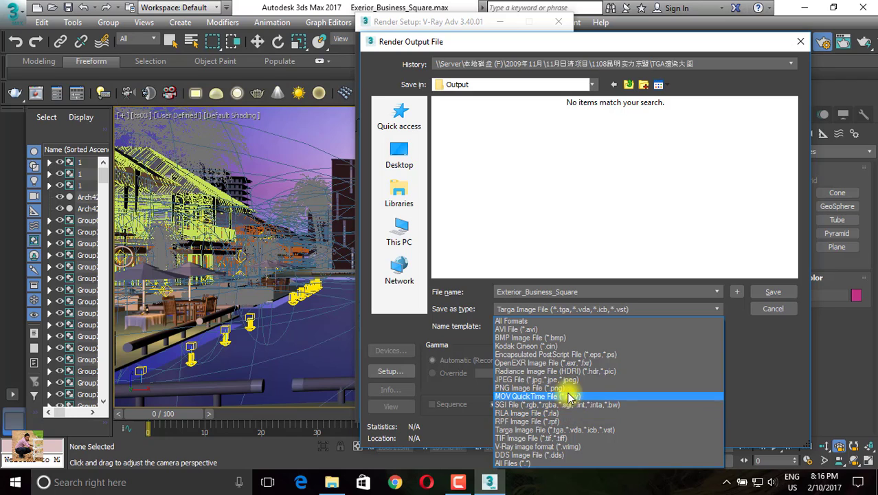
click(564, 387)
click(771, 294)
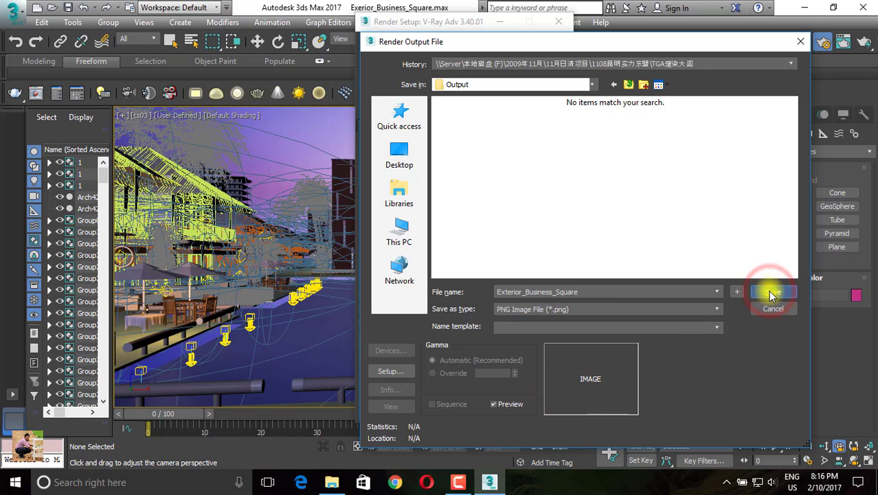
click(446, 181)
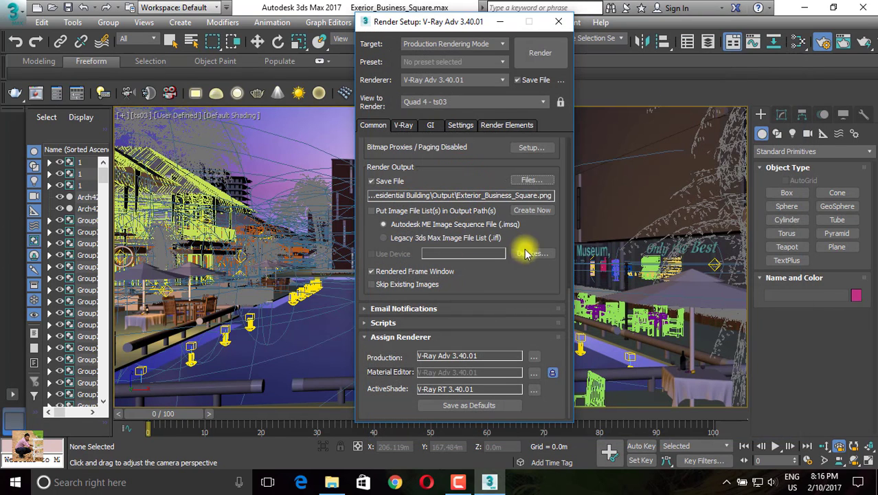
drag(569, 319, 574, 204)
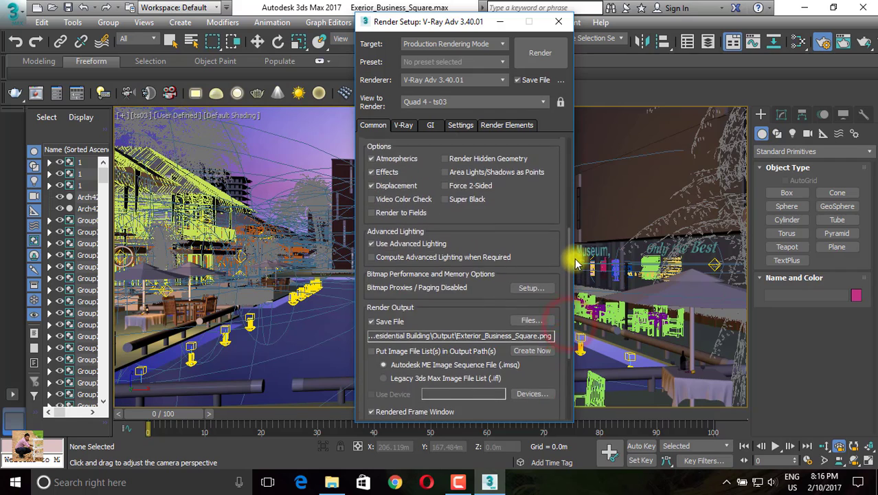
click(412, 228)
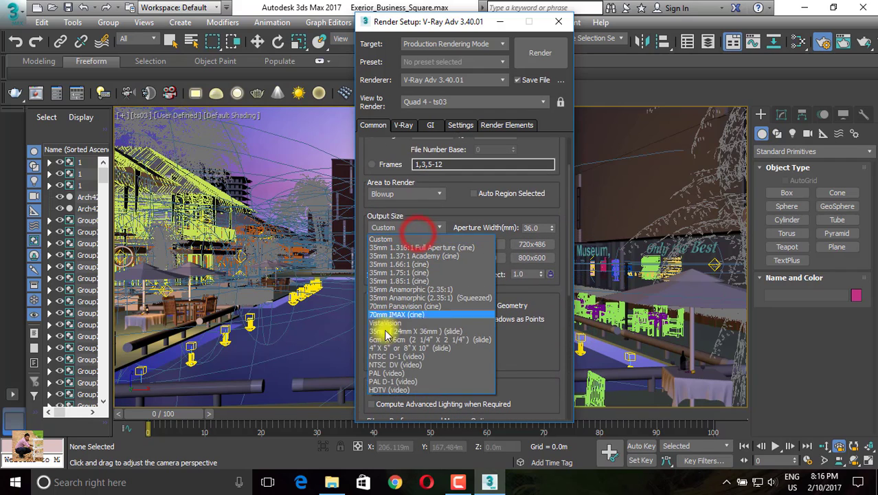
- Set output size to HDTV 1920x1080 and enable V-Ray's built-in frame buffer
click(382, 390)
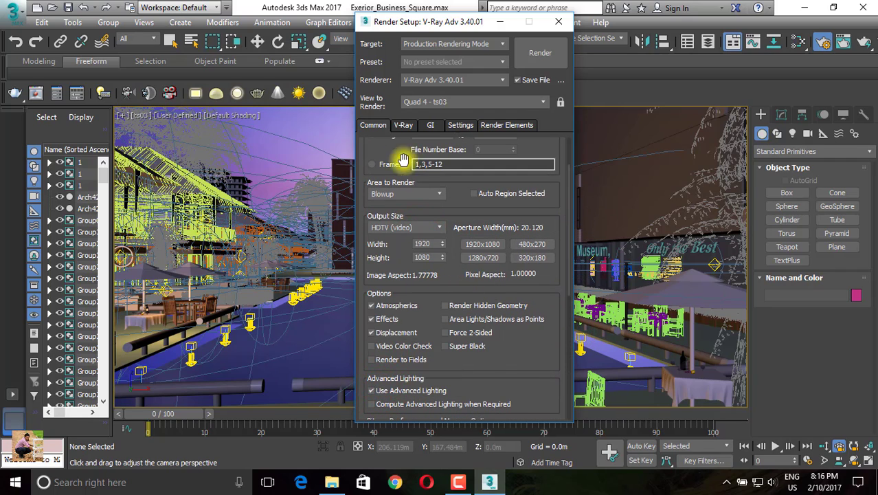
click(404, 126)
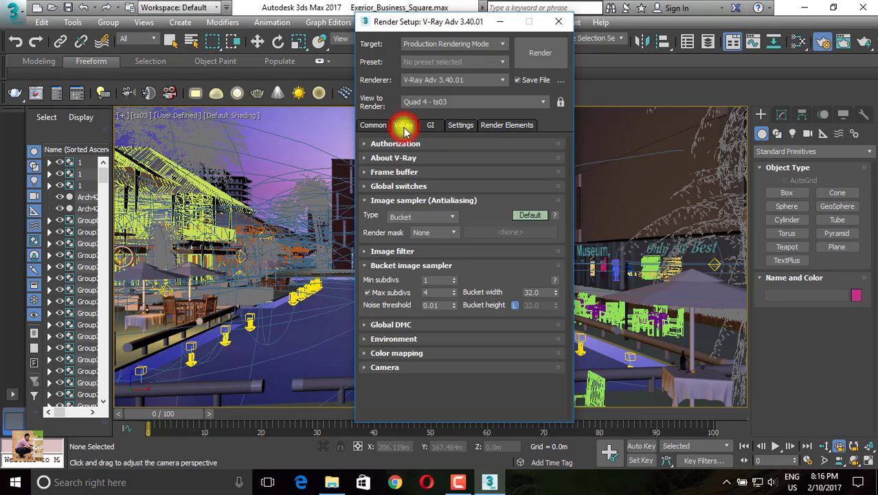
click(395, 173)
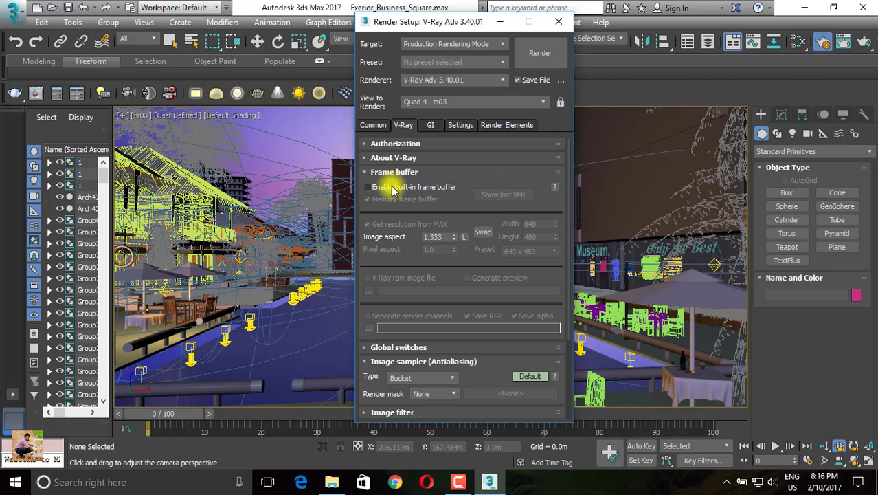
click(388, 187)
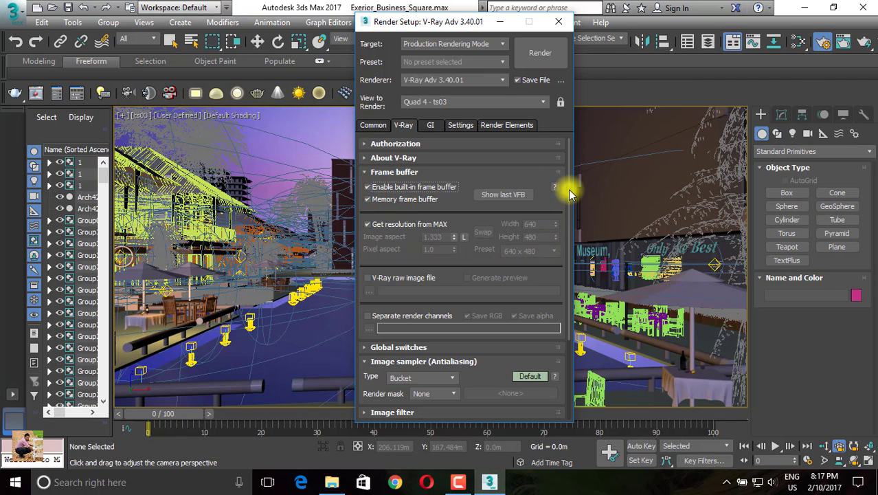
- Keep the Bucket image sampler and show its advanced options
drag(569, 189, 568, 295)
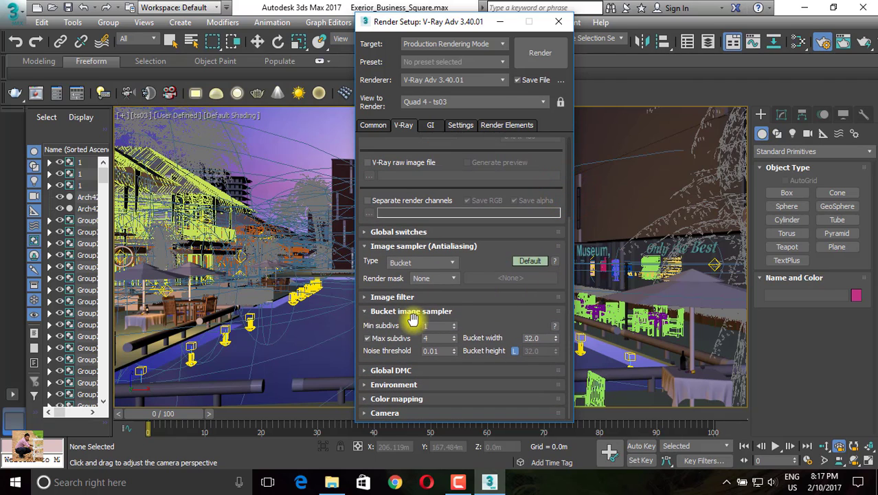
click(421, 263)
click(417, 283)
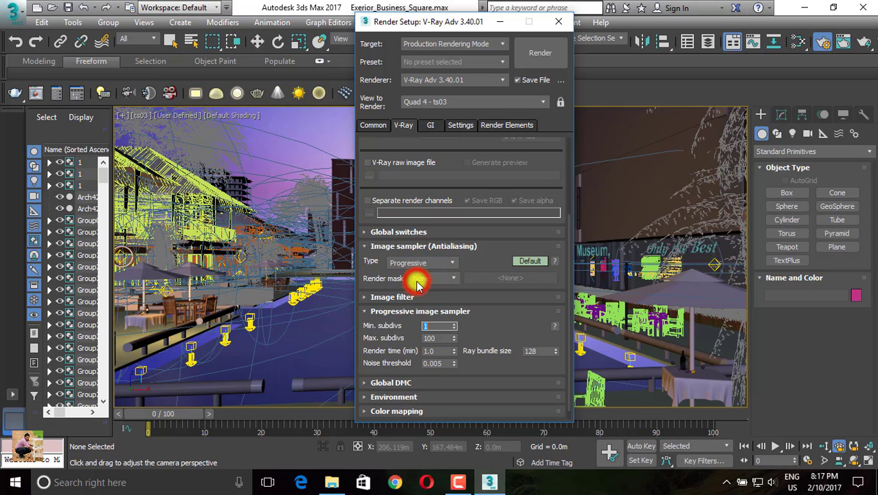
click(417, 264)
click(415, 275)
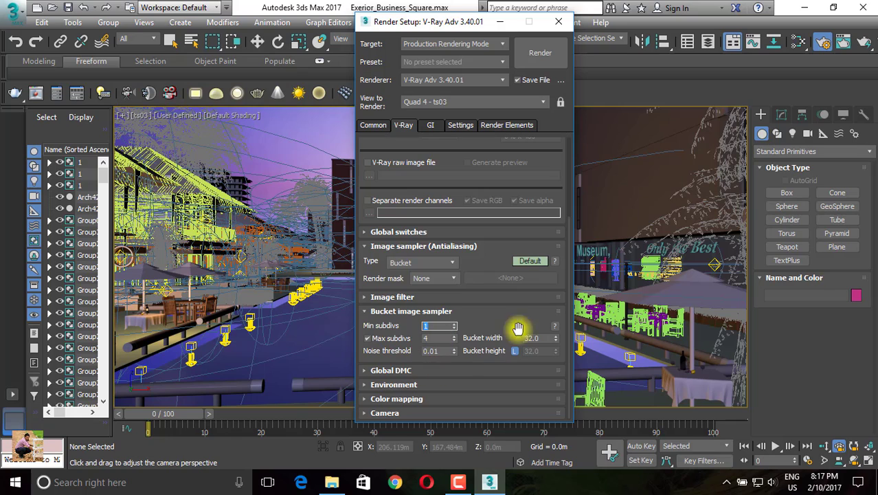
click(529, 261)
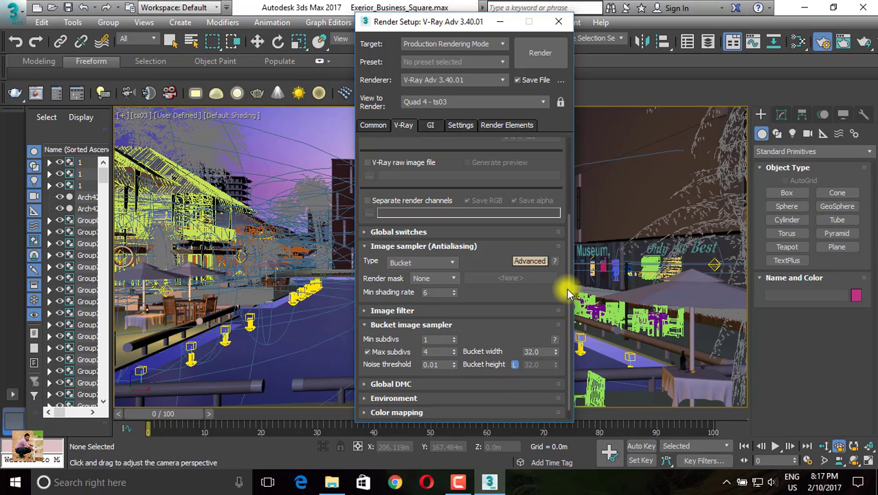
- Enable Use local subdivs under Global DMC and the GI environment override
scroll(568, 290, down, 1)
click(402, 364)
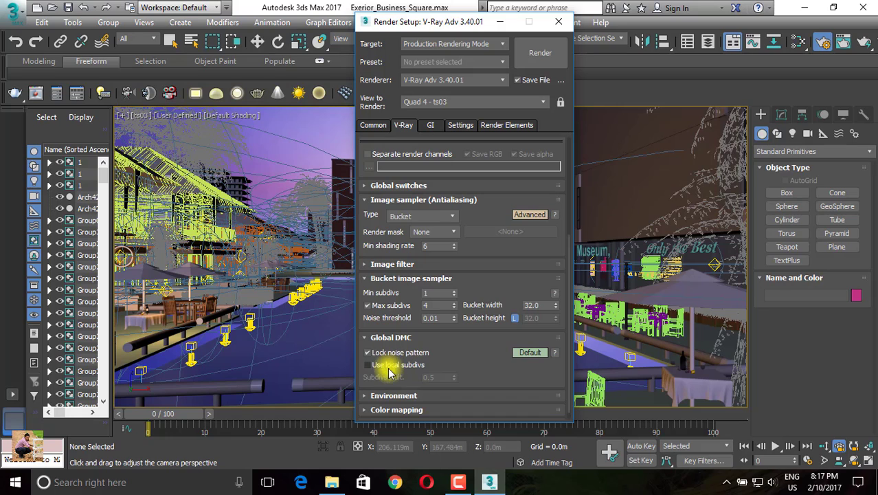
click(388, 366)
click(567, 323)
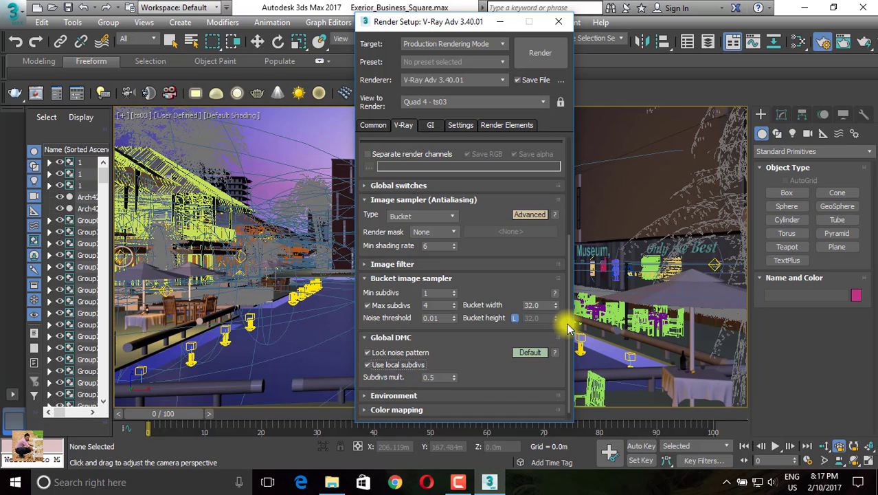
scroll(568, 353, down, 1)
click(390, 383)
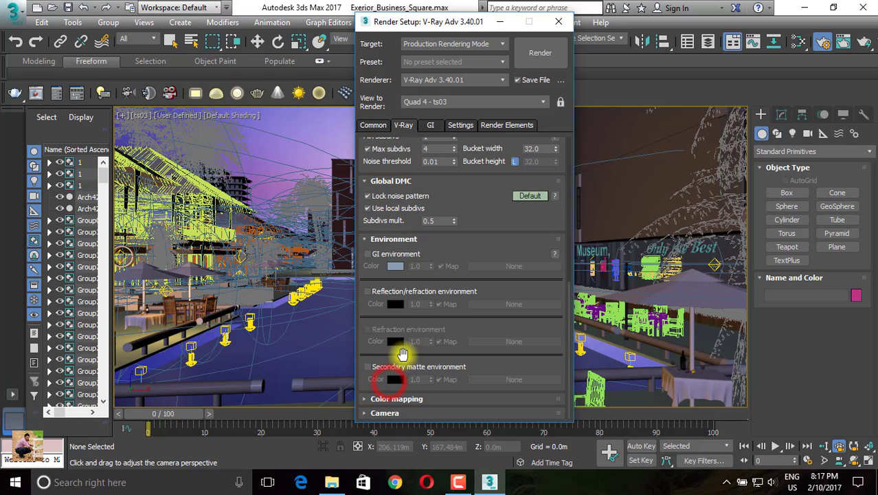
click(385, 258)
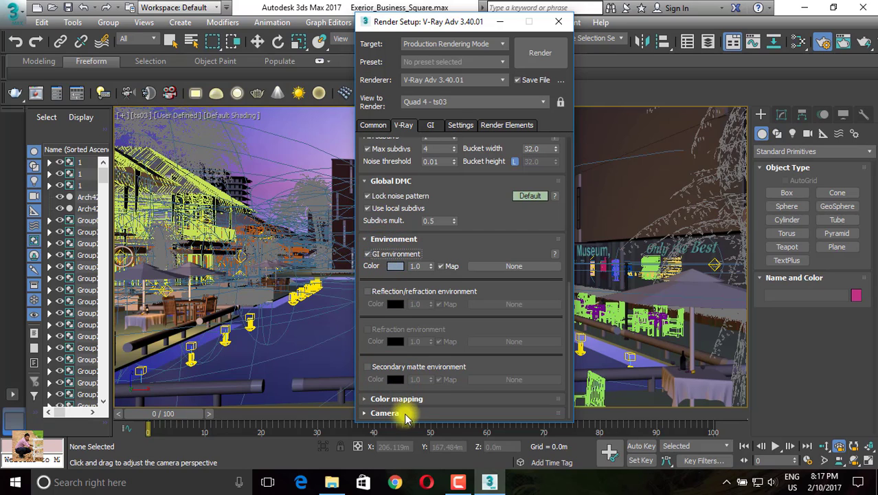
- Set V-Ray GI to Irradiance map primary with Light cache as secondary engine
click(430, 124)
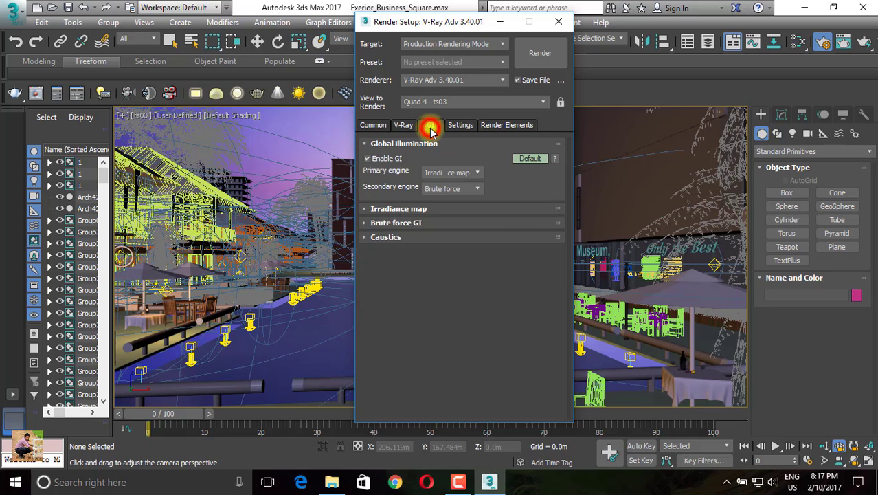
click(447, 172)
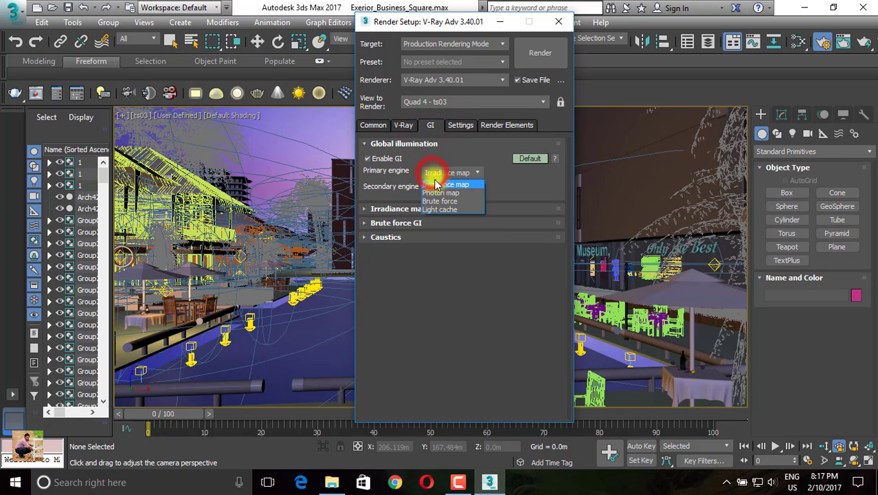
click(451, 178)
click(440, 188)
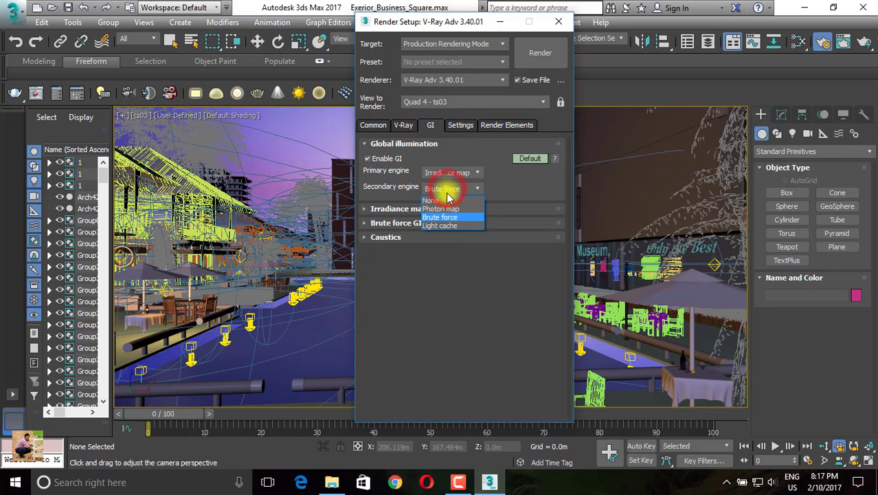
click(441, 225)
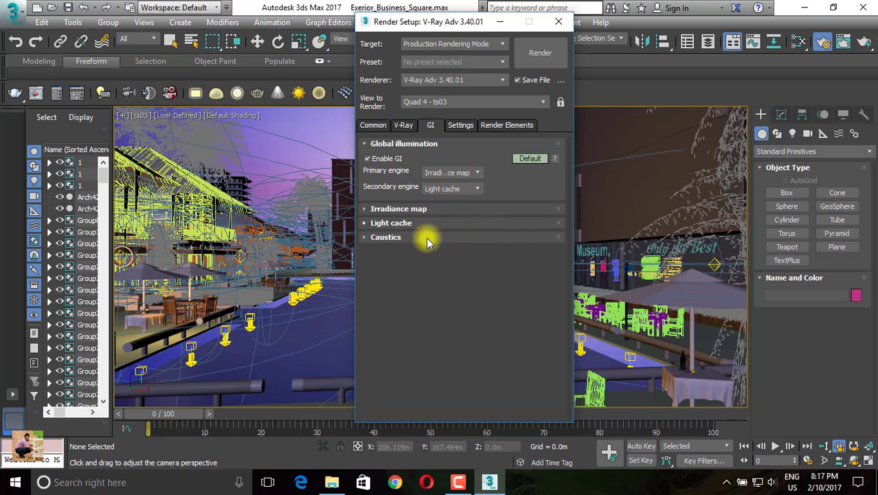
- Set the irradiance map preset to Medium
click(402, 210)
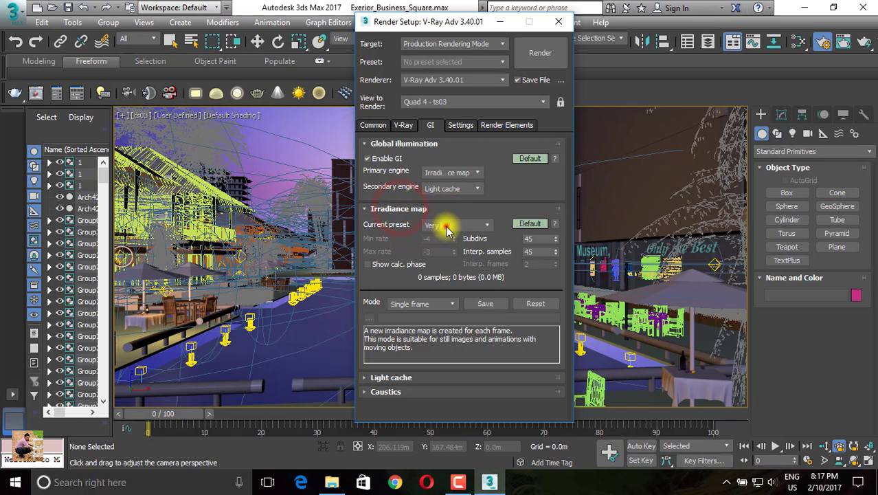
click(446, 225)
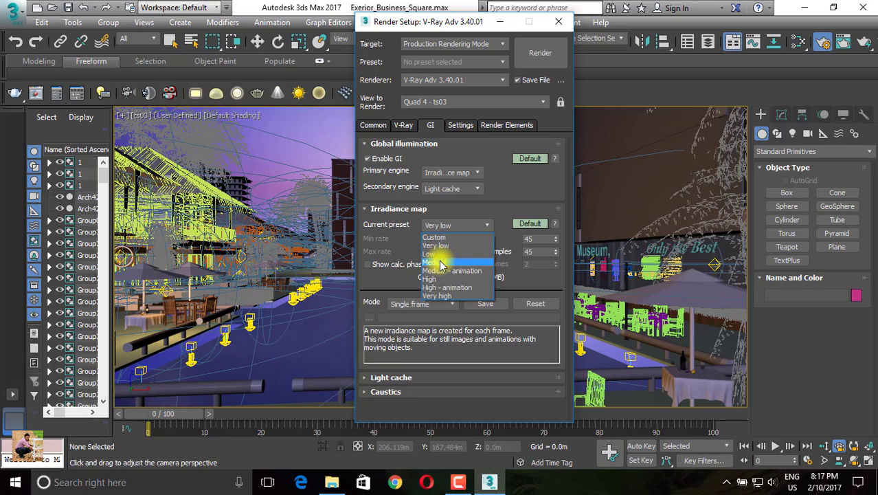
click(440, 265)
click(436, 224)
click(435, 254)
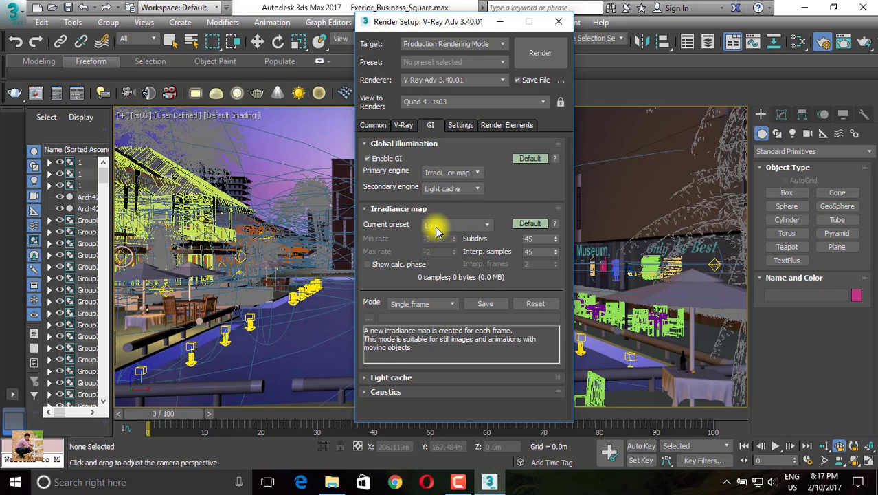
click(436, 227)
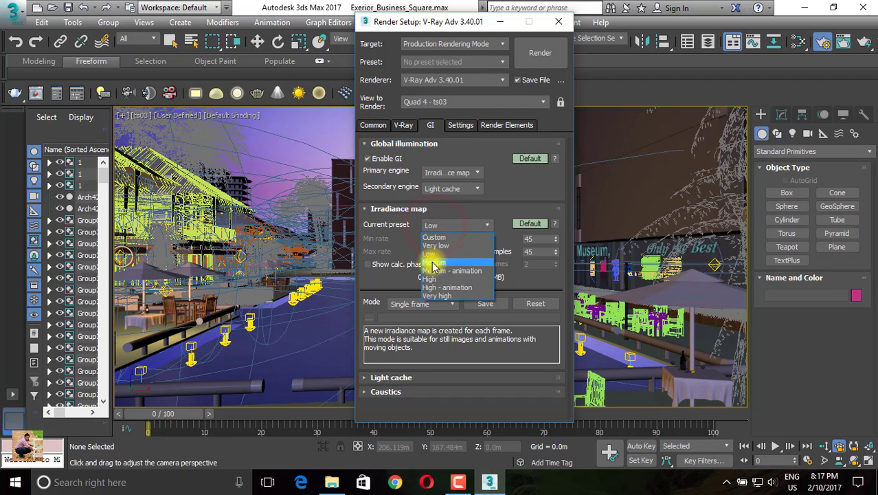
click(433, 265)
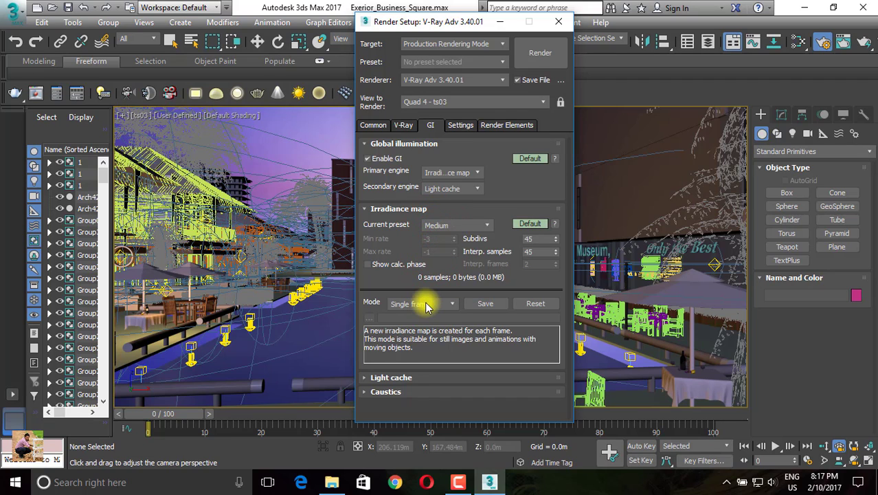
- Keep light cache Subdivs at 1000, show advanced irradiance options, then view System settings
click(426, 377)
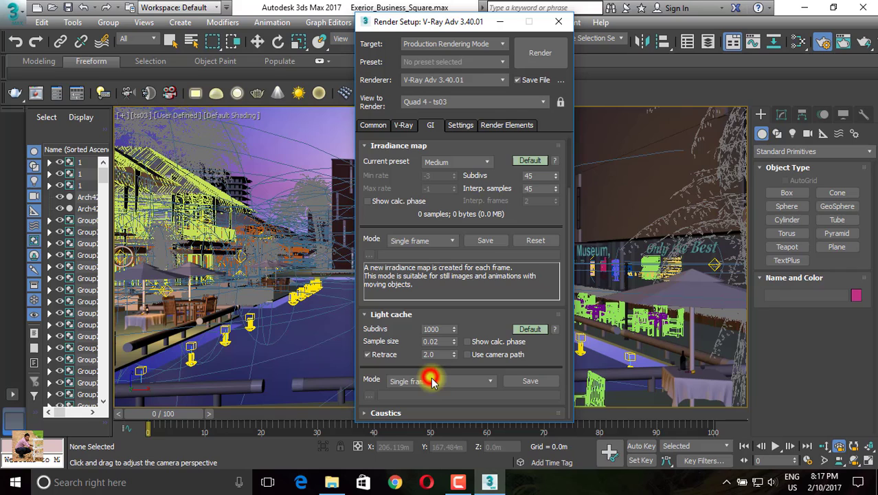
double_click(431, 329)
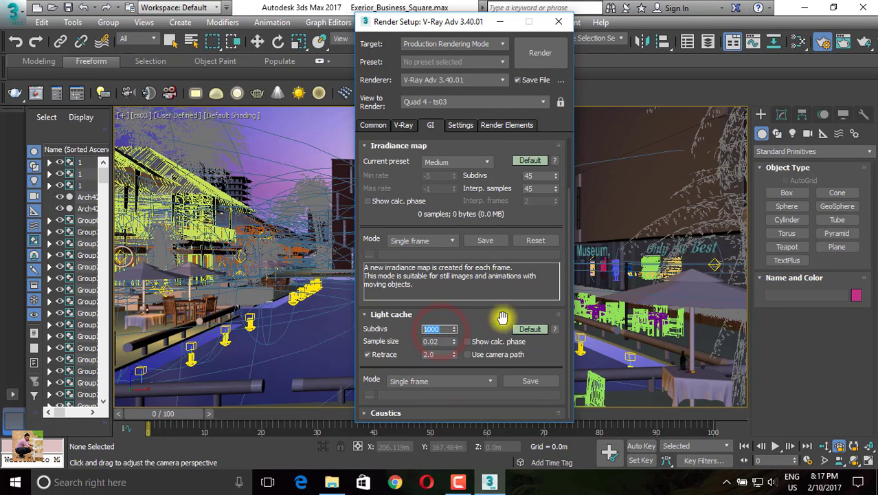
click(568, 239)
scroll(572, 248, up, 2)
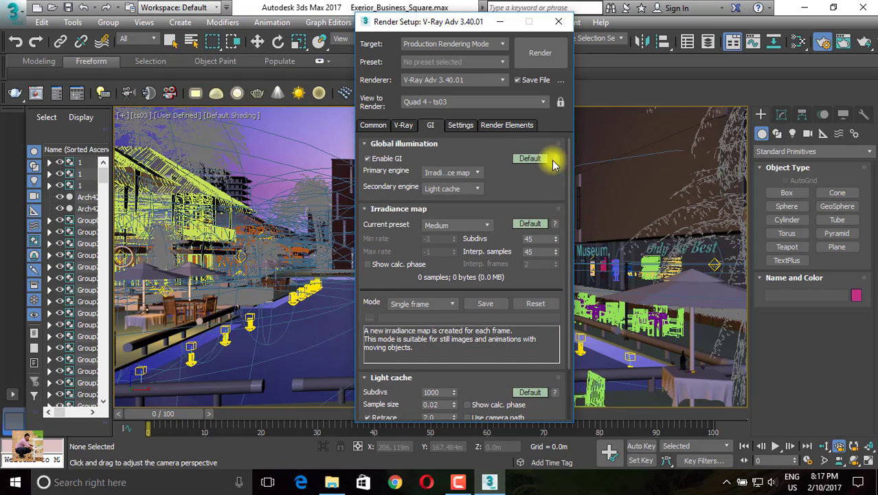
click(529, 223)
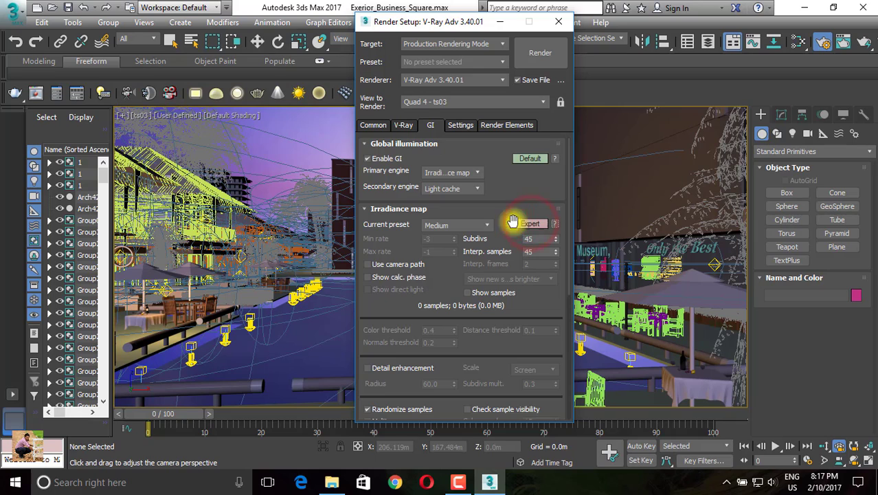
click(460, 126)
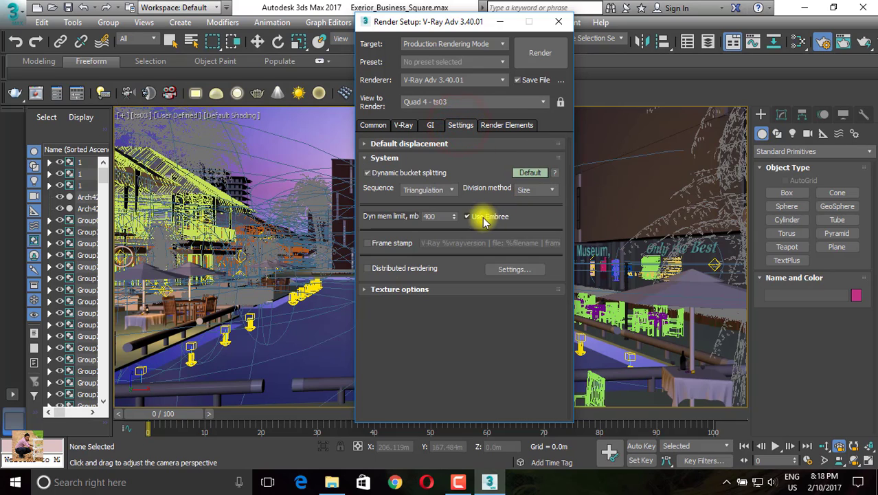
- Review texture options, distributed rendering and Render Elements, then return to Common parameters
click(400, 289)
click(519, 269)
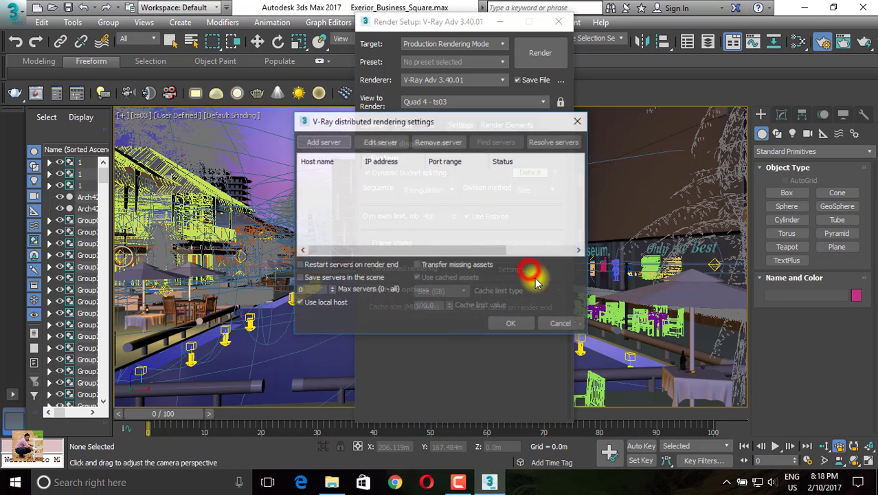
click(578, 121)
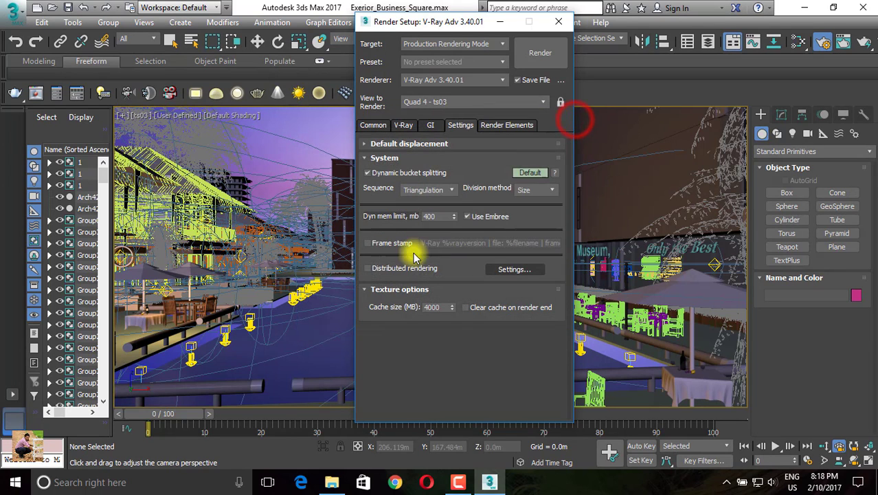
click(502, 125)
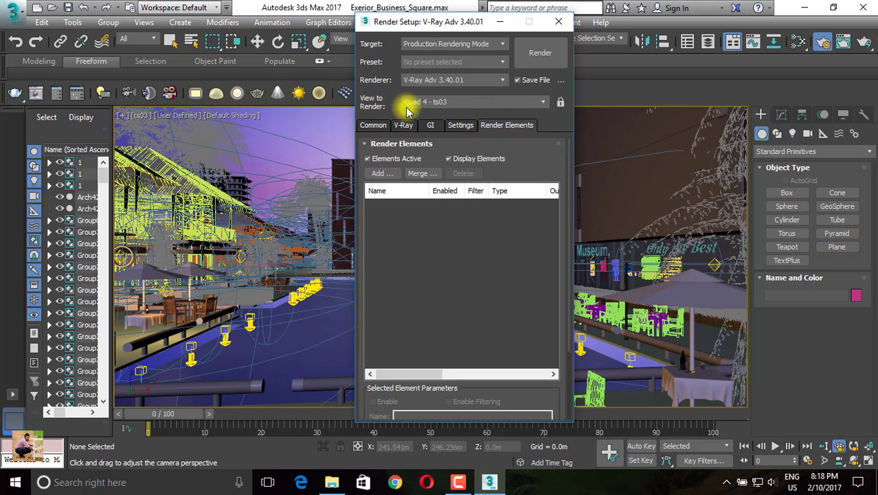
click(373, 125)
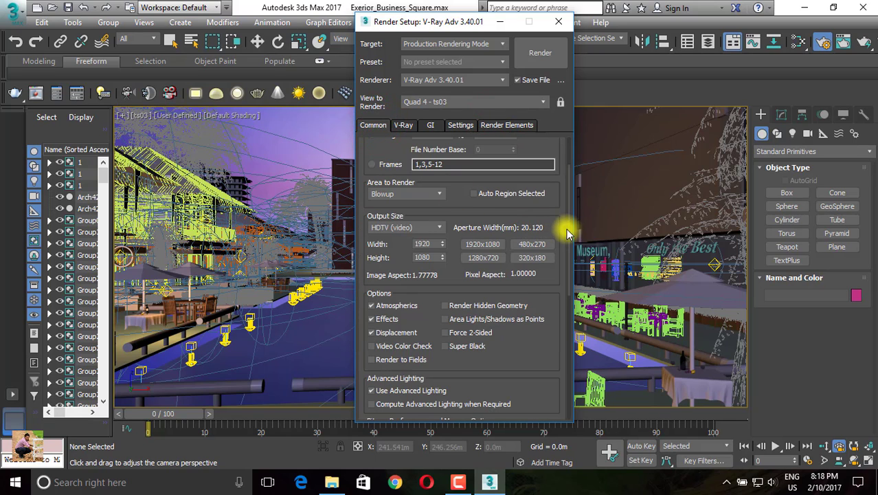
drag(567, 230, 575, 147)
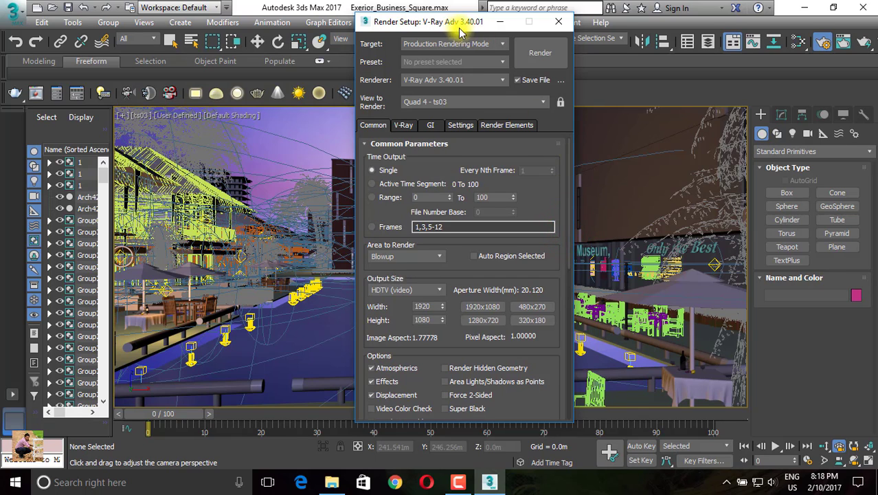
mouse_move(473, 22)
mouse_down()
mouse_move(568, 61)
mouse_move(714, 37)
mouse_up()
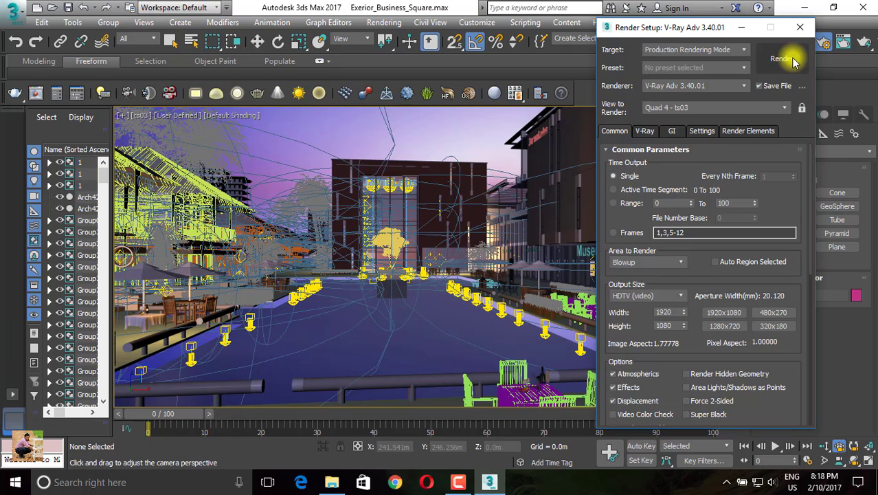
- Render the ts03 camera view at 1920x1080 in V-Ray, arranging the frame buffer and progress windows
click(792, 60)
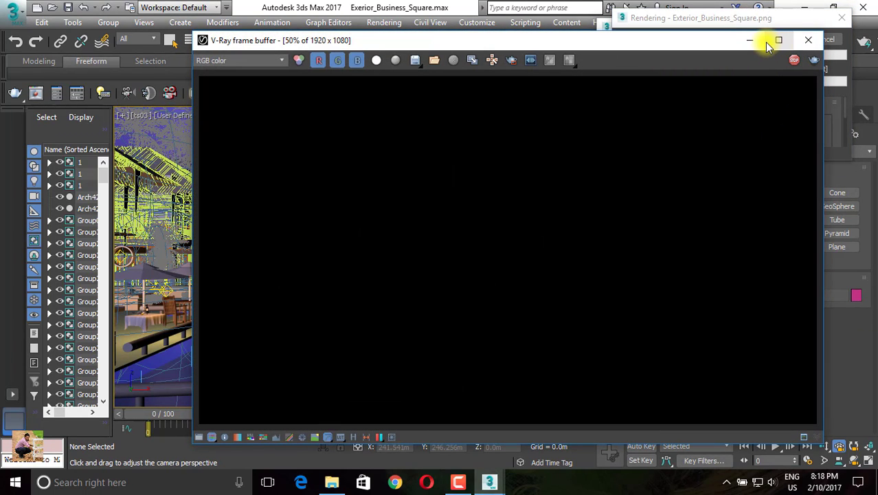
mouse_move(707, 43)
mouse_down()
mouse_move(653, 68)
mouse_move(568, 74)
mouse_move(592, 87)
mouse_move(579, 80)
mouse_up()
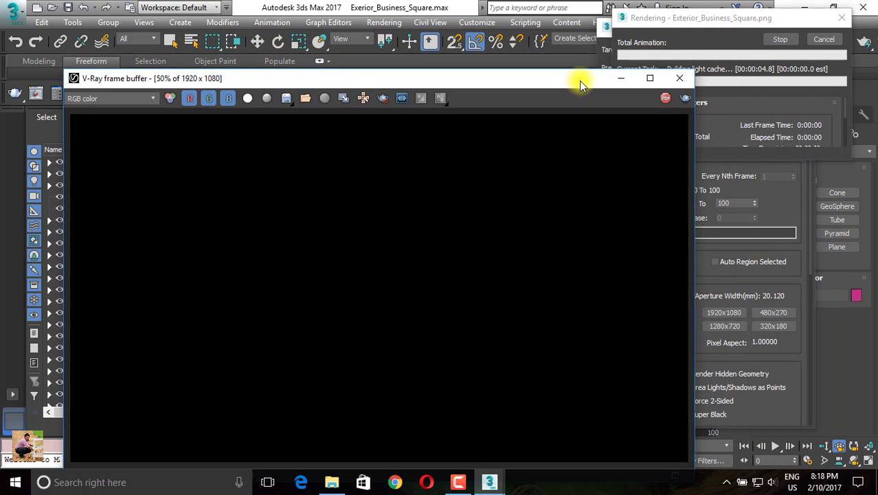
click(681, 17)
drag(692, 19, 715, 11)
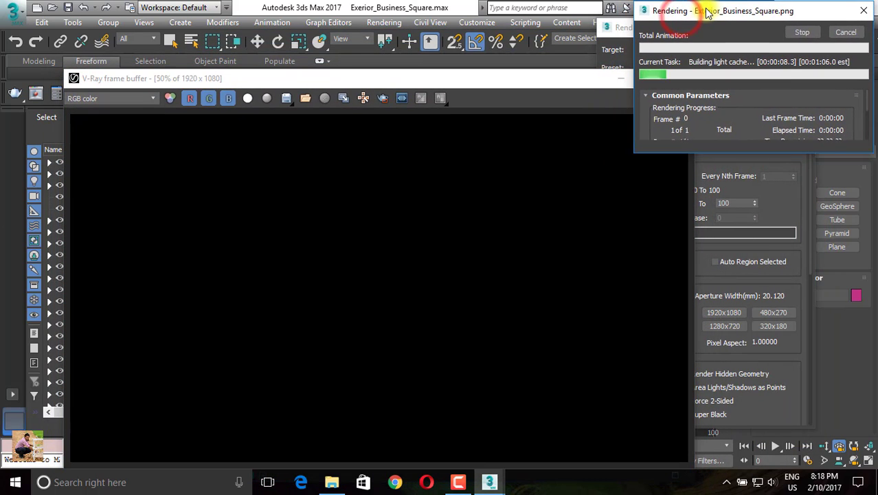
click(553, 79)
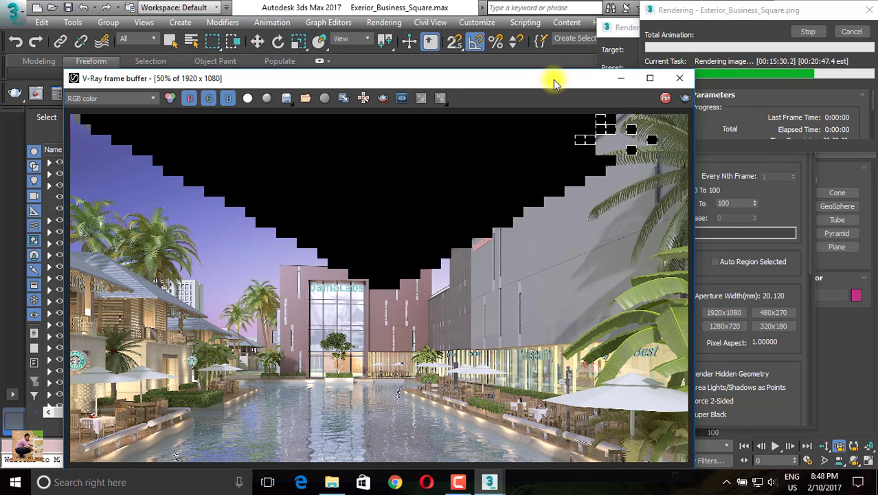
scroll(320, 313, down, 2)
scroll(321, 313, up, 1)
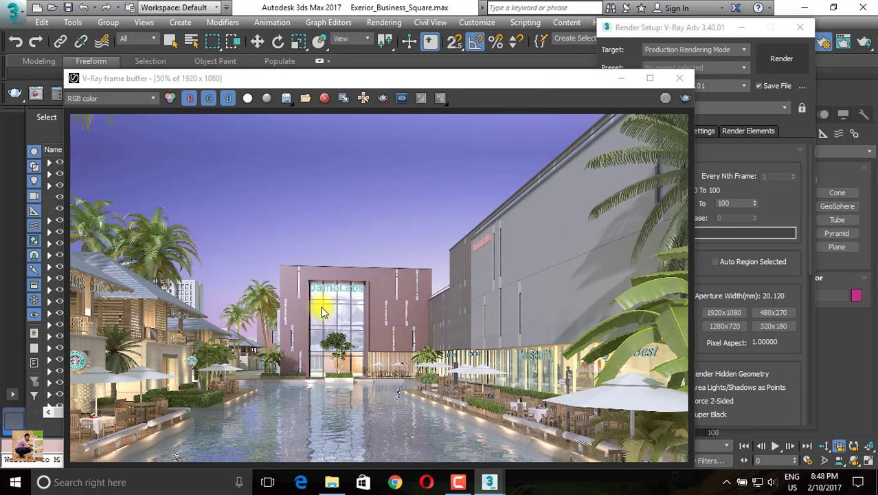
scroll(320, 313, down, 1)
scroll(321, 313, up, 1)
- Save the render to the Desktop under the name Exterior_Business_Square
click(286, 99)
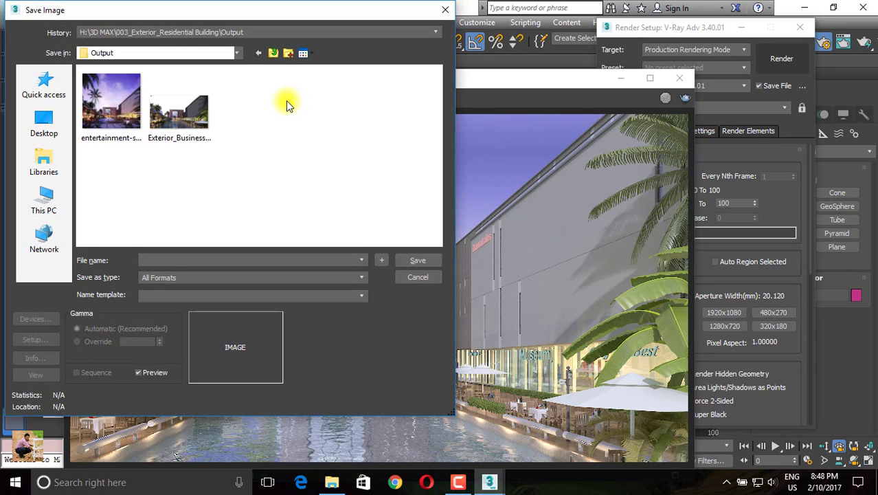
click(38, 127)
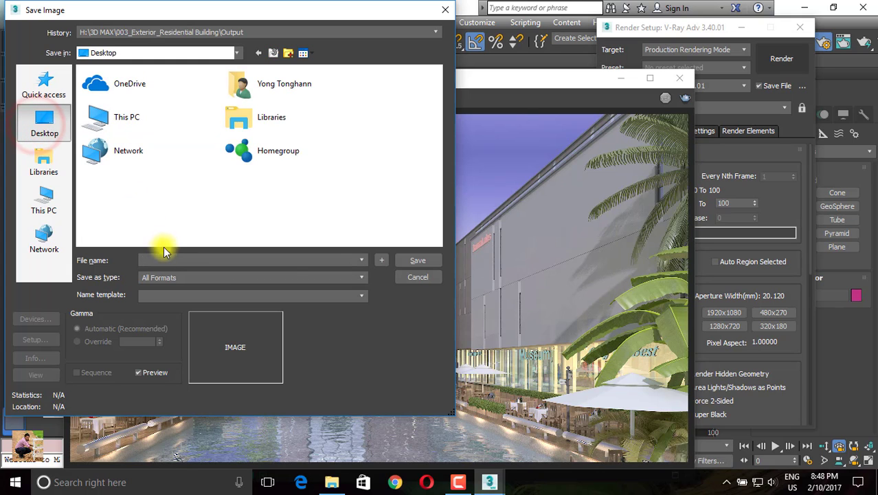
drag(220, 10, 206, 23)
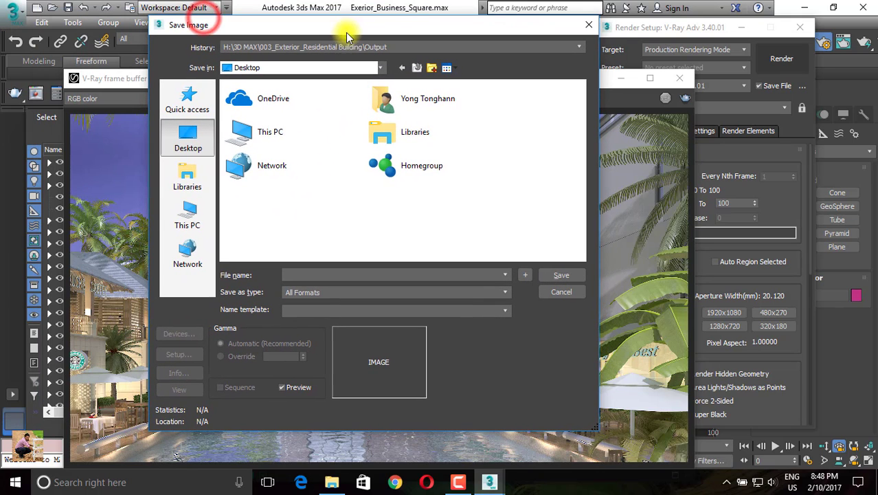
click(317, 273)
text(Busine)
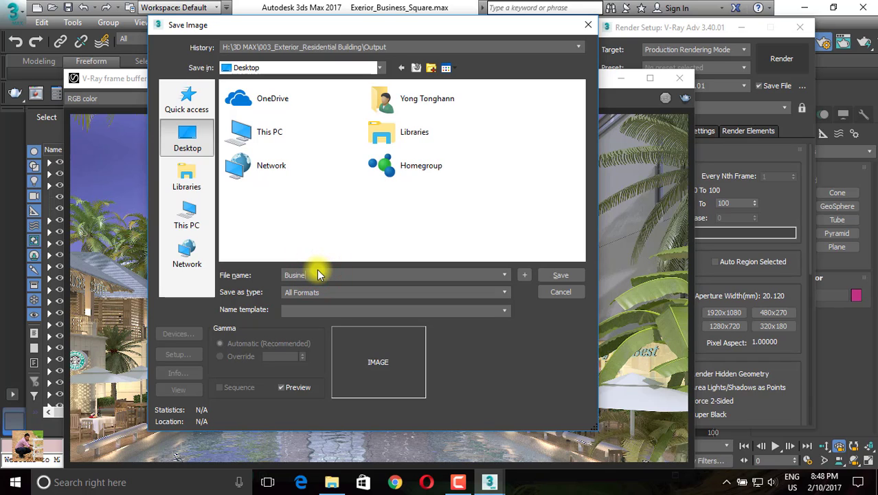
text(s)
key(BackSpace)
key(BackSpace)
key(BackSpace)
text(E)
text(Scene)
text(ss_)
text(Sq)
text(uare)
- Make it a PNG with RGB 48 bit and an alpha channel
click(555, 276)
click(428, 292)
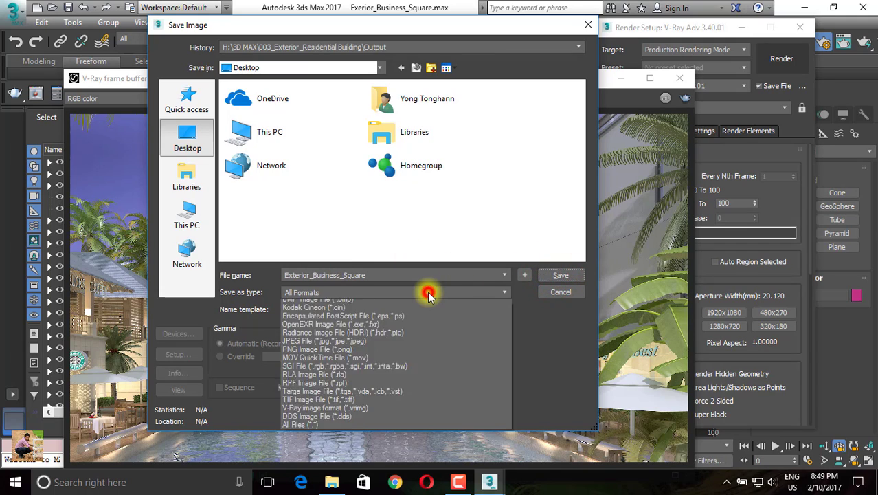
click(326, 371)
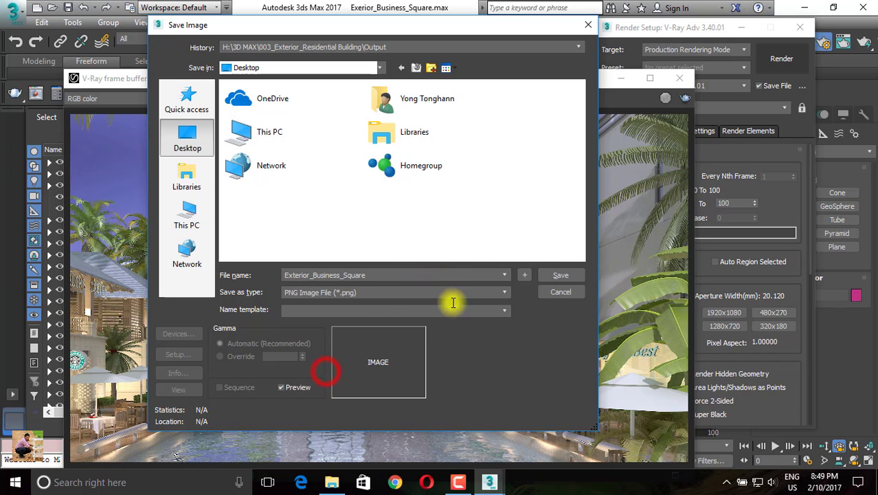
click(546, 275)
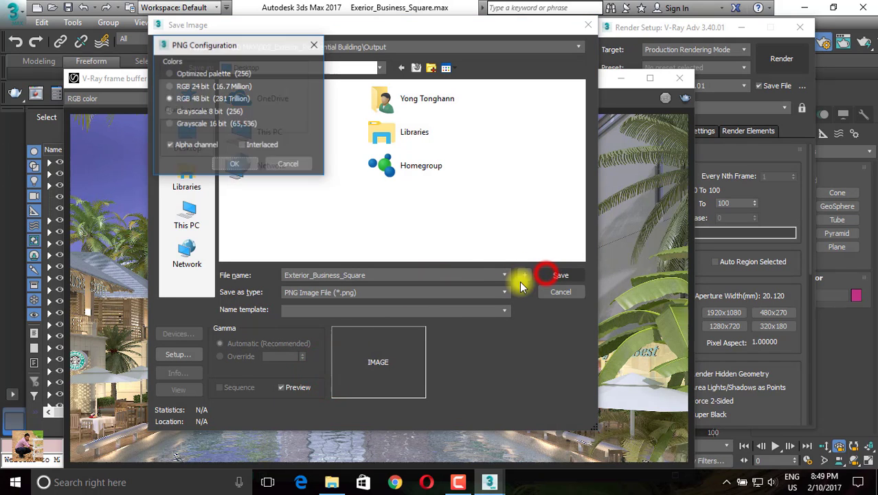
click(234, 164)
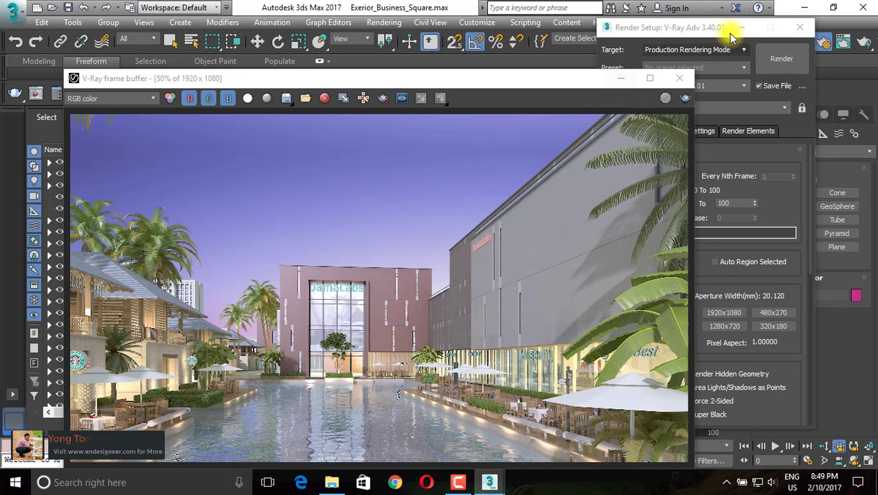
- Refresh the desktop so the new render file appears
click(804, 8)
right_click(377, 130)
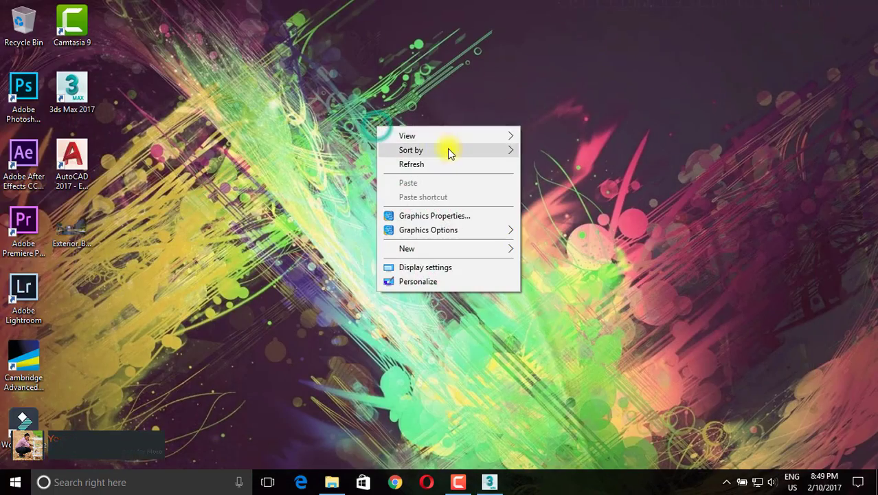
click(446, 163)
- Check Exterior_Business_Square.png in Photos, close it, and launch Chrome
click(69, 236)
double_click(69, 236)
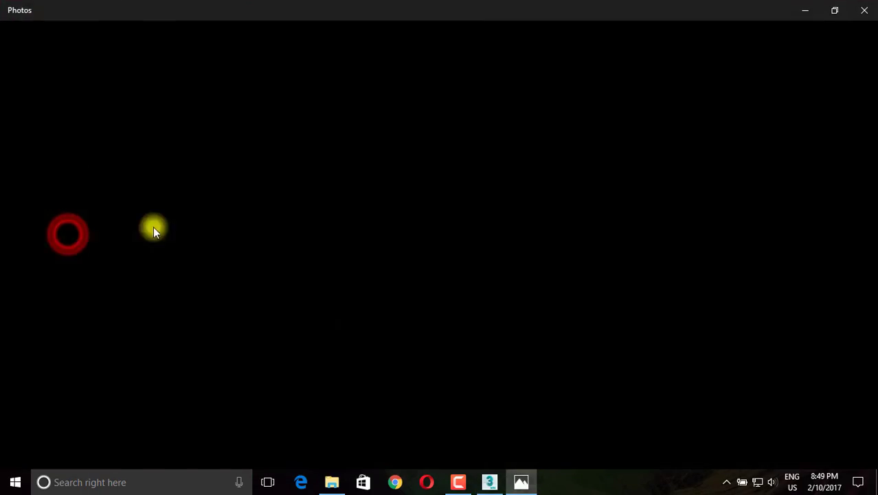
click(864, 9)
click(398, 482)
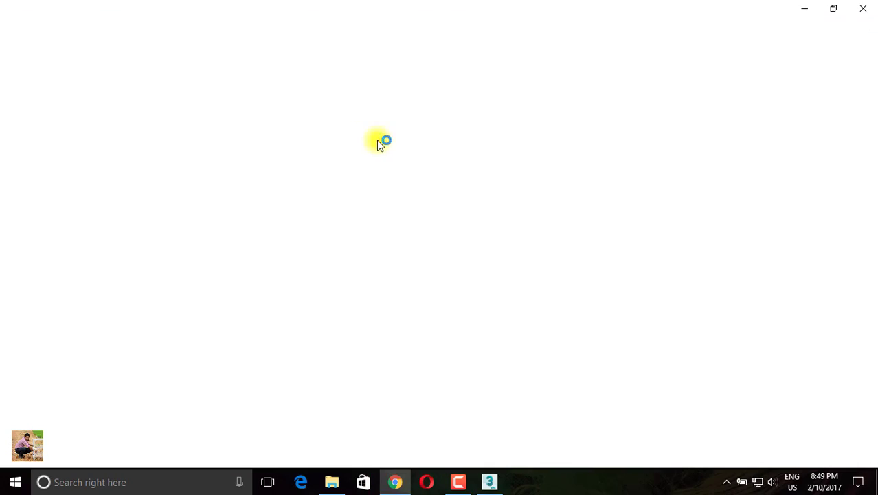
- Search Google for 'evening sky'
click(205, 32)
text(g)
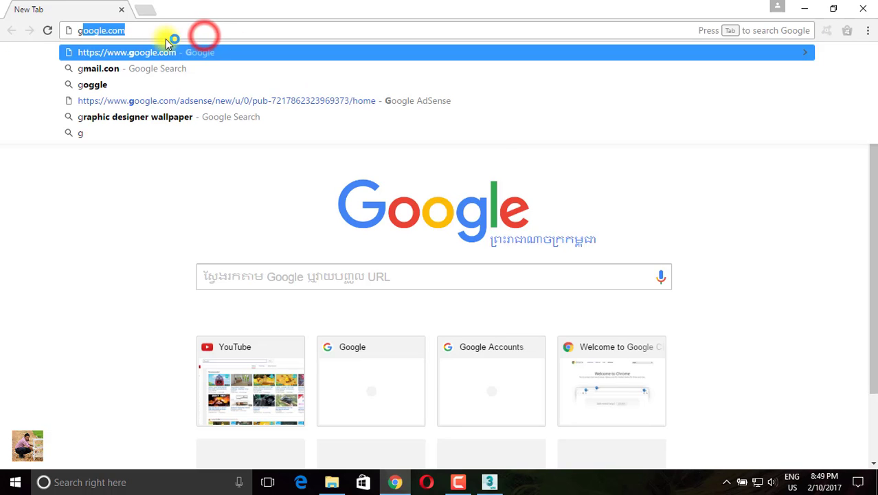
click(125, 53)
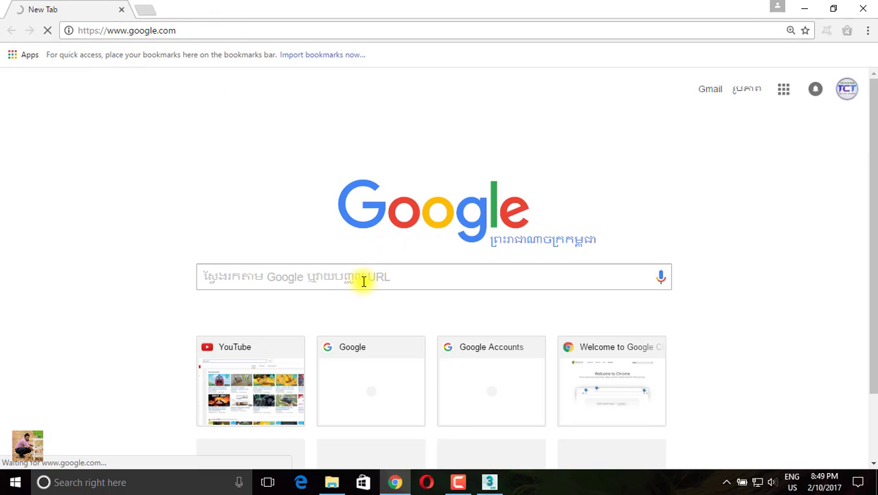
click(338, 278)
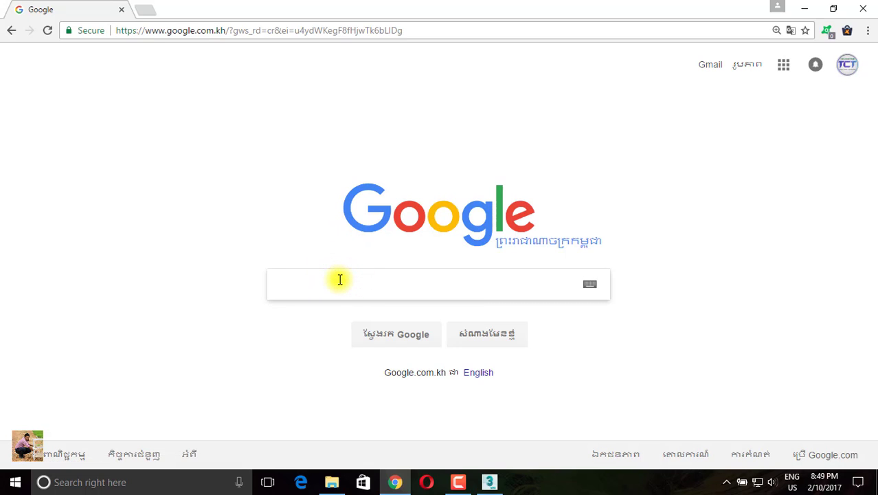
text(evening s)
text(ky)
key(Return)
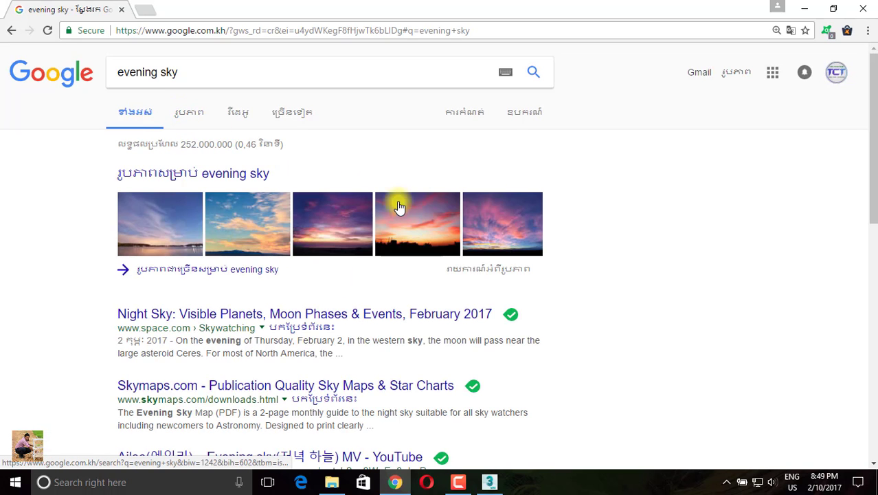
- Browse the image results and settle on the HappyBrain evening sky photo
click(401, 219)
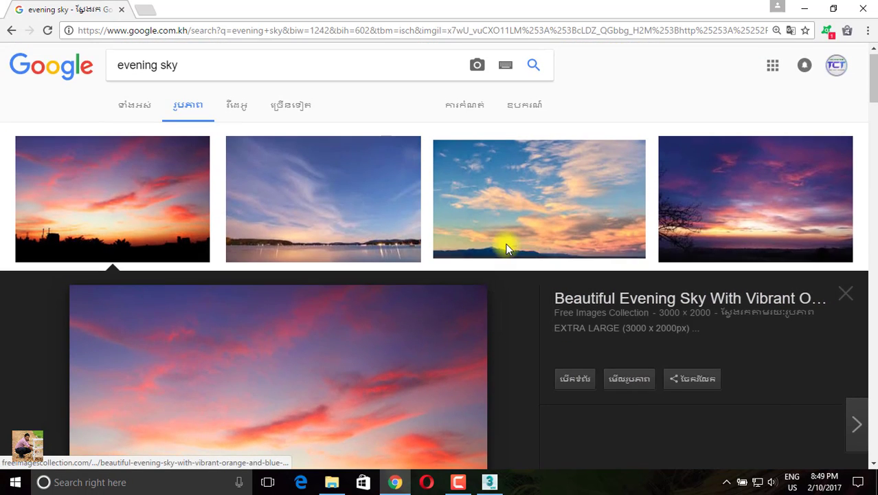
click(759, 196)
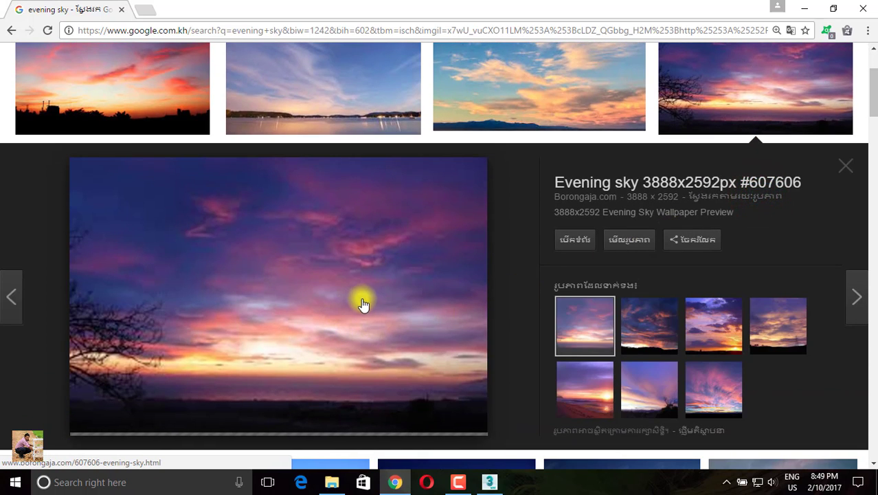
scroll(371, 301, down, 2)
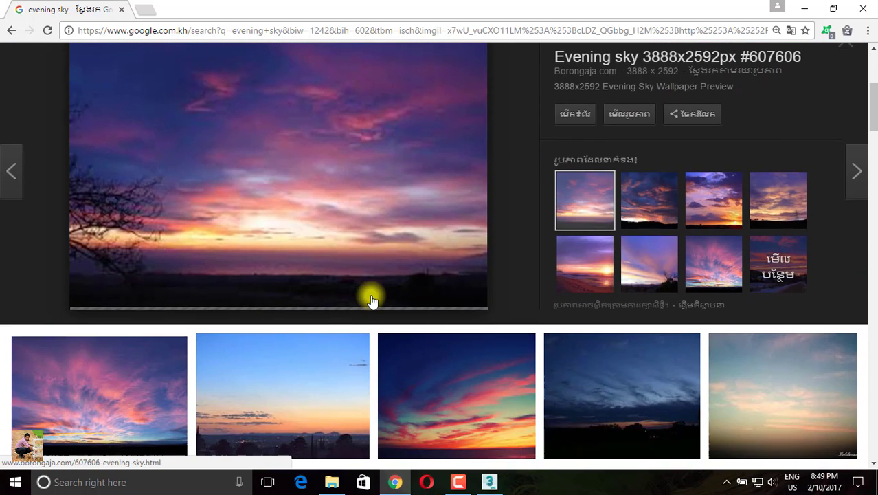
scroll(368, 255, down, 1)
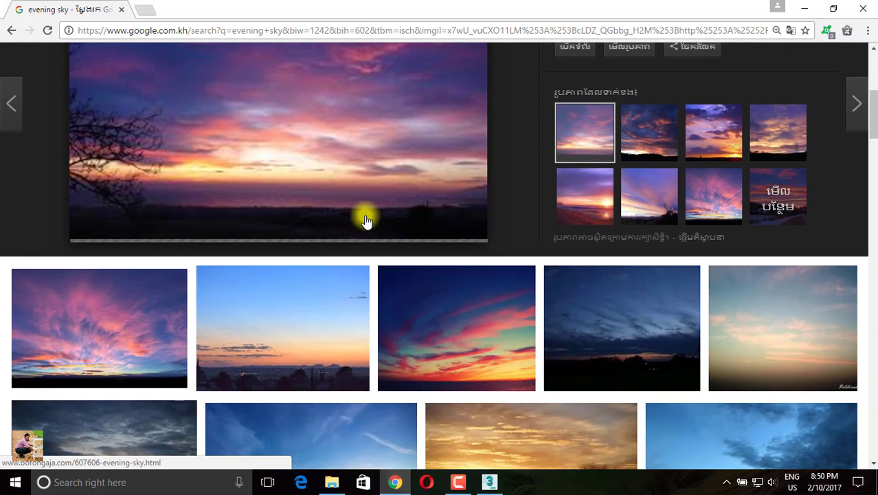
click(463, 339)
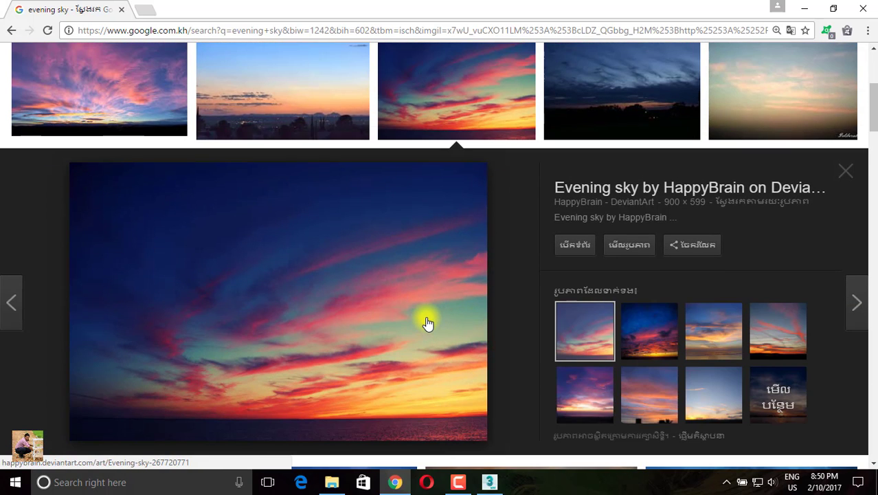
click(633, 329)
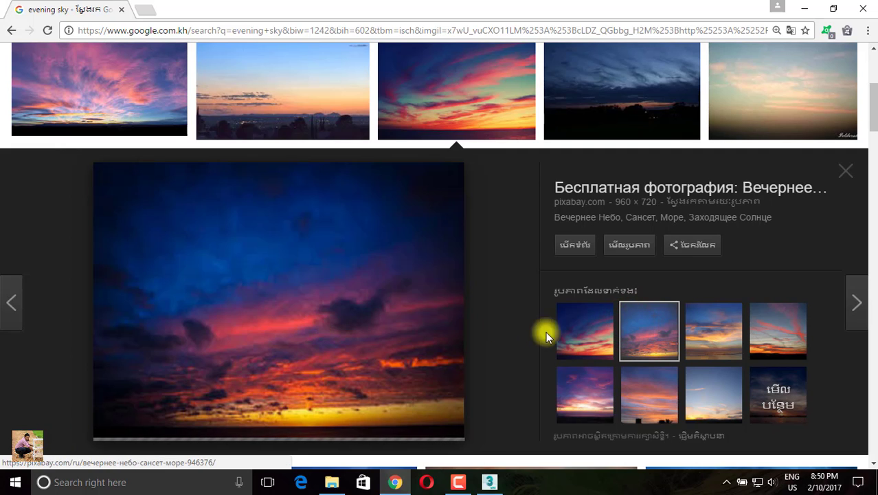
click(579, 332)
- Save the image to the Desktop as 'Evening Sky' and minimise Chrome
right_click(272, 274)
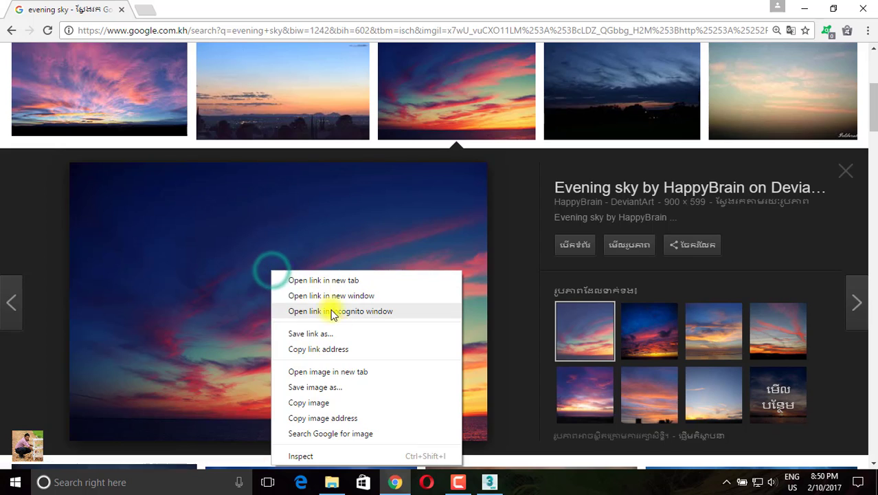
click(316, 388)
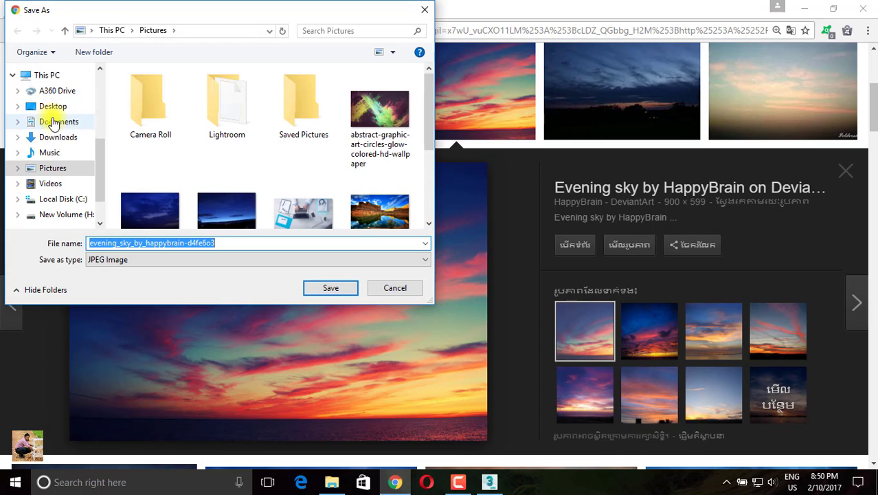
click(31, 107)
click(228, 242)
text(E)
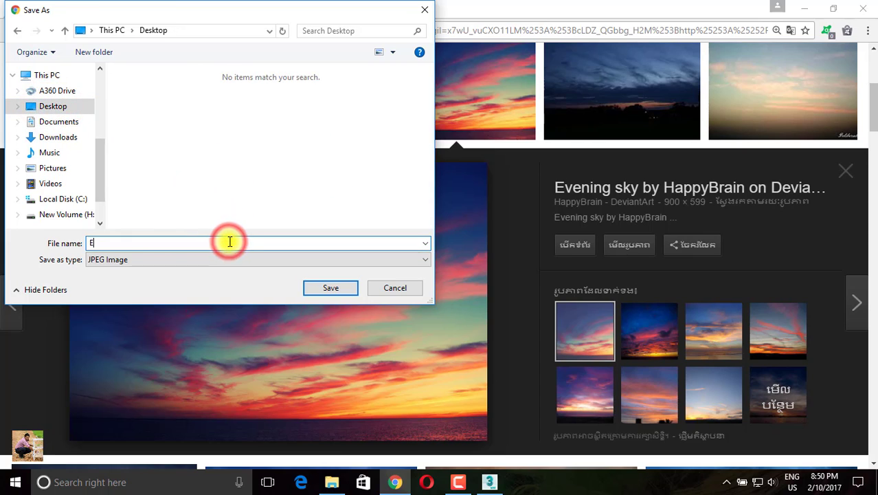
text(venign)
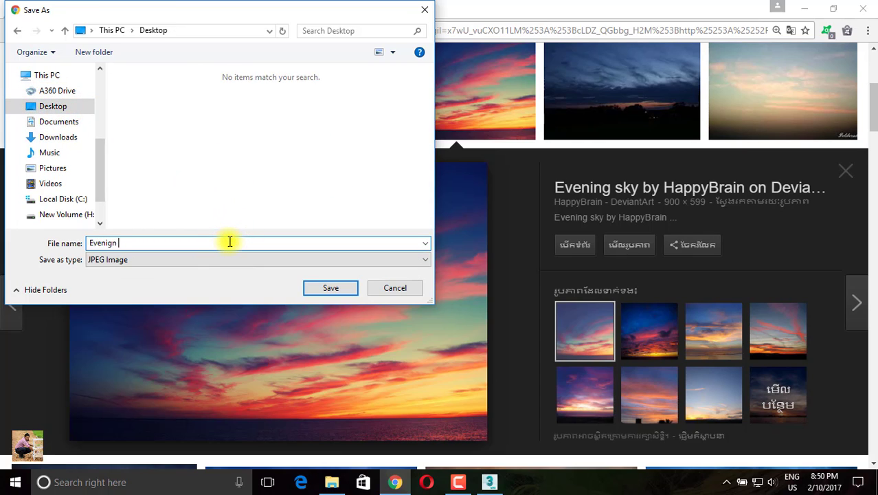
key(BackSpace)
key(BackSpace)
key(BackSpace)
text(ing Sky)
click(330, 289)
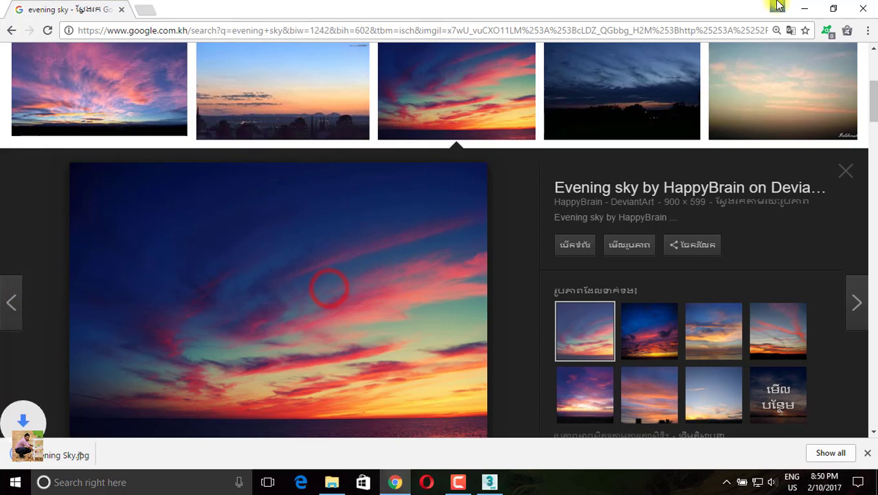
click(804, 9)
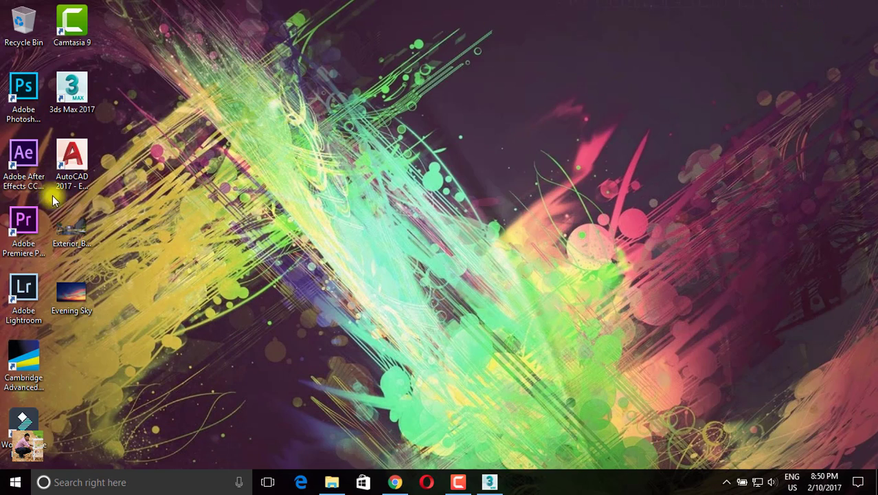
- Launch Adobe Photoshop CC 2017 from its desktop shortcut
click(28, 100)
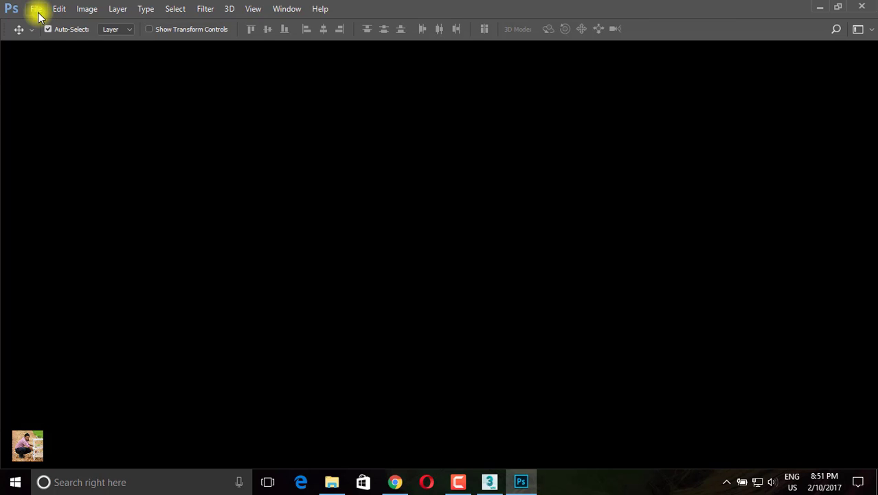
- Open Evening Sky and Exterior_Business_Square together from the Desktop
click(38, 15)
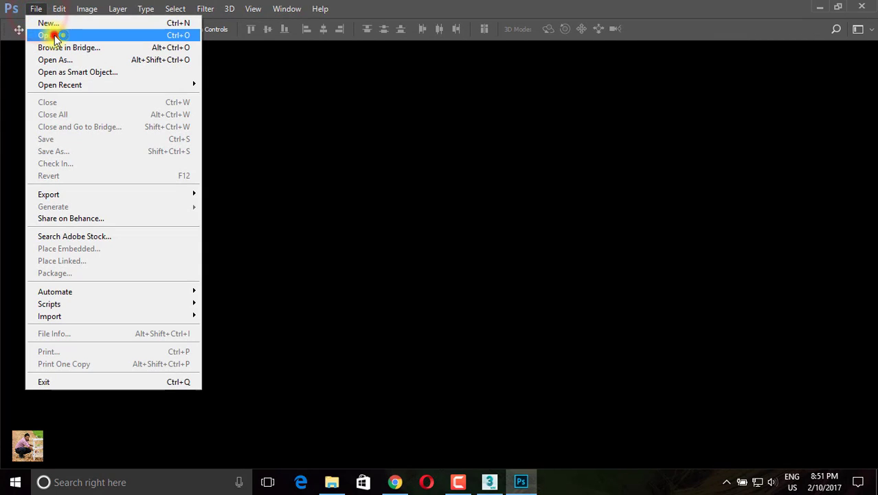
click(55, 35)
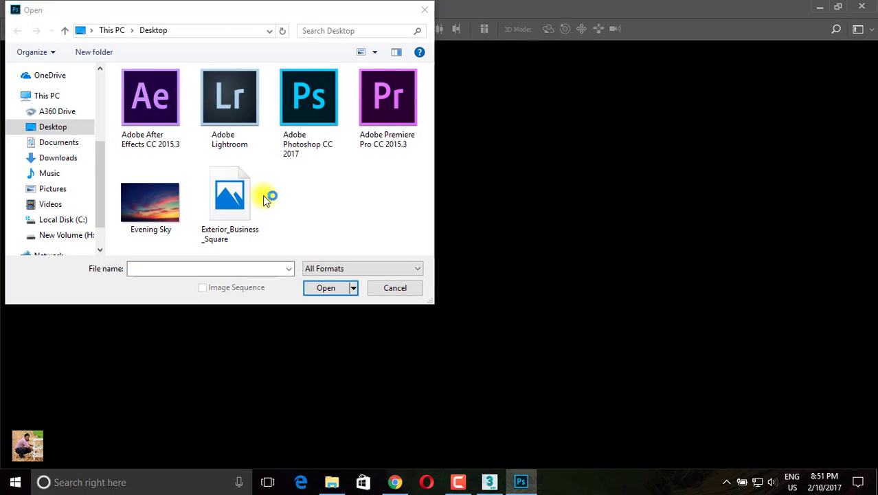
click(53, 126)
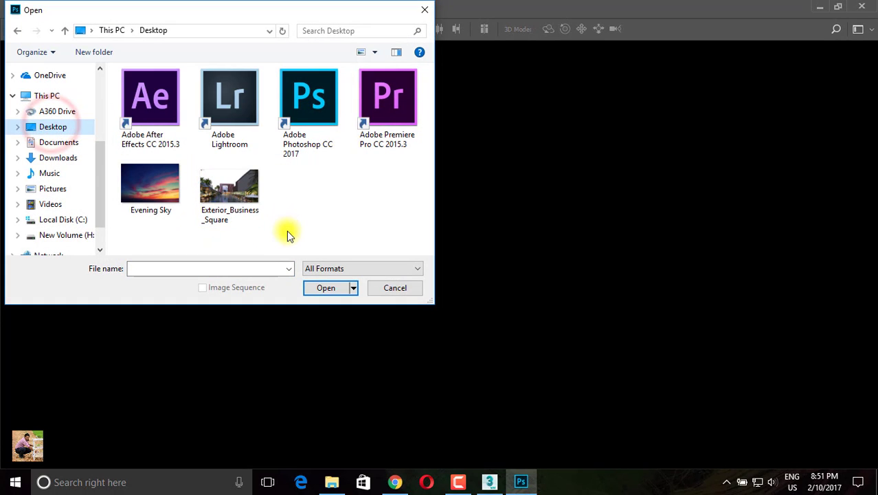
drag(287, 230, 163, 186)
click(324, 287)
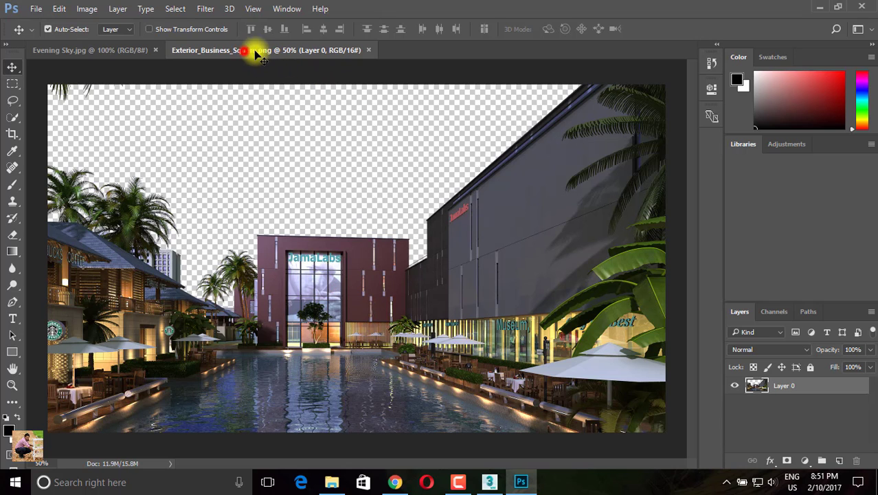
- Drag the Evening Sky image into Exterior_Business_Square as Layer 1, accepting the bit-depth warning
mouse_move(245, 51)
mouse_down()
mouse_move(365, 70)
mouse_move(314, 73)
mouse_up()
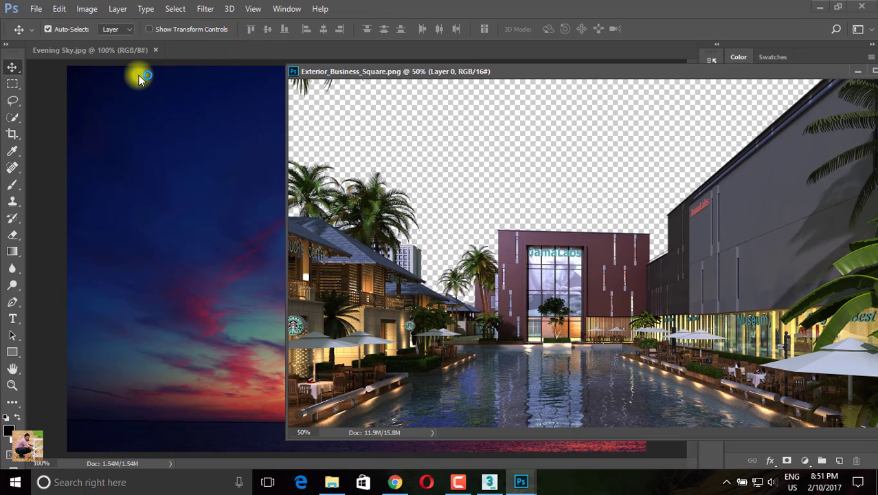
click(14, 69)
click(148, 144)
key(ctrl+Tab)
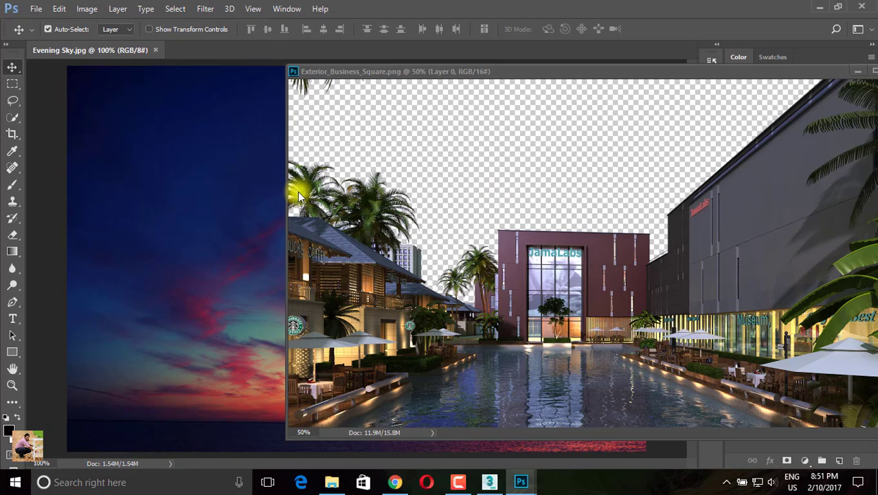
click(246, 190)
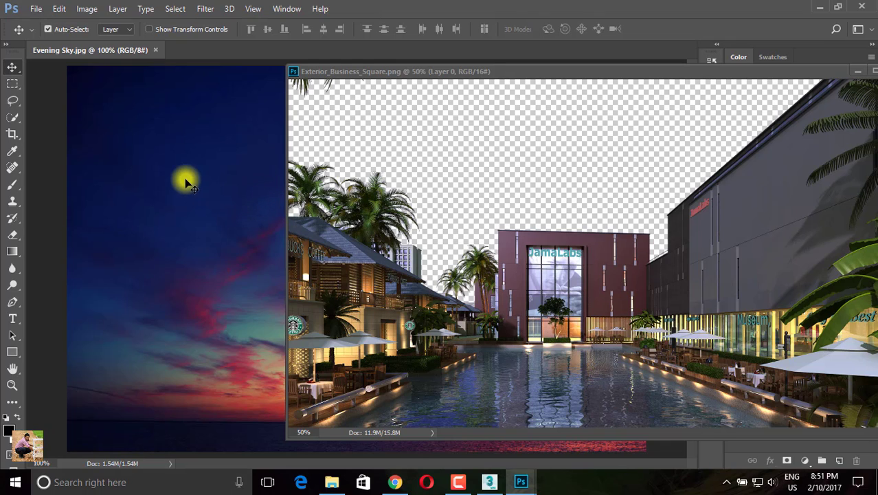
drag(177, 185, 489, 204)
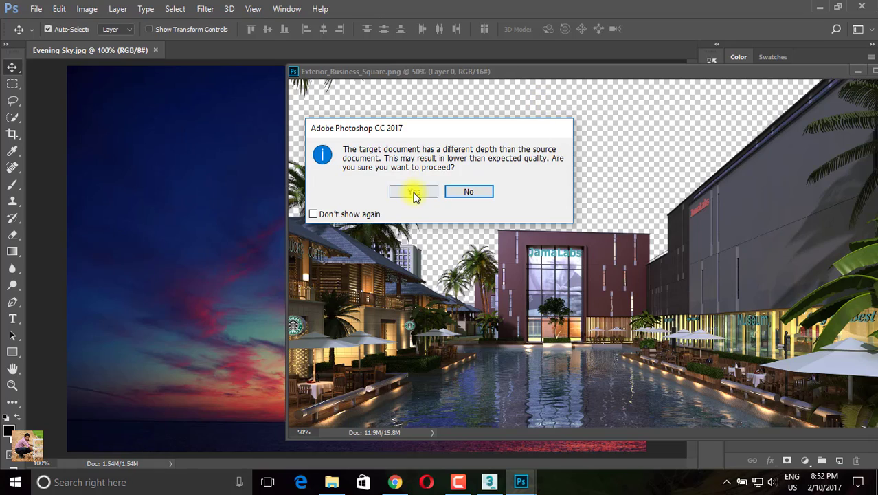
click(413, 191)
drag(498, 76, 289, 52)
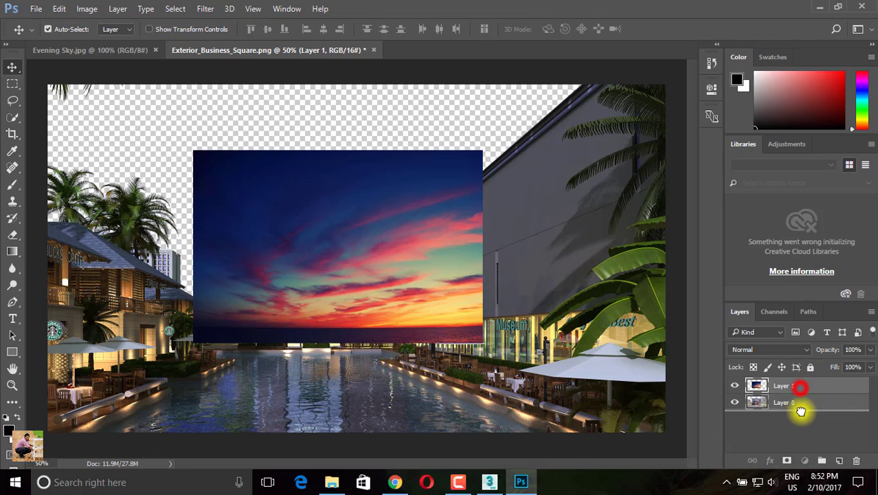
- Place the sky layer beneath the building layer, behind the buildings
drag(809, 387, 799, 411)
drag(308, 182, 267, 193)
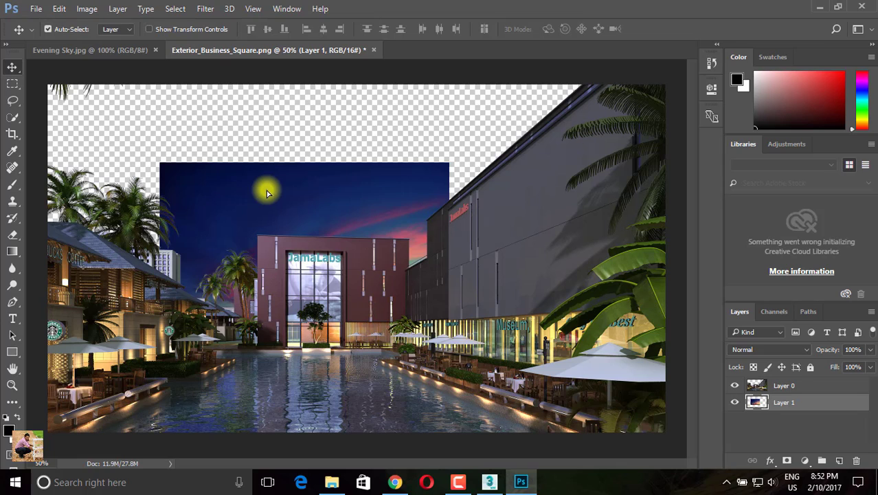
key(ctrl)
- Free-transform the sky to 220.89% so it fills the empty sky area
key(ctrl+t)
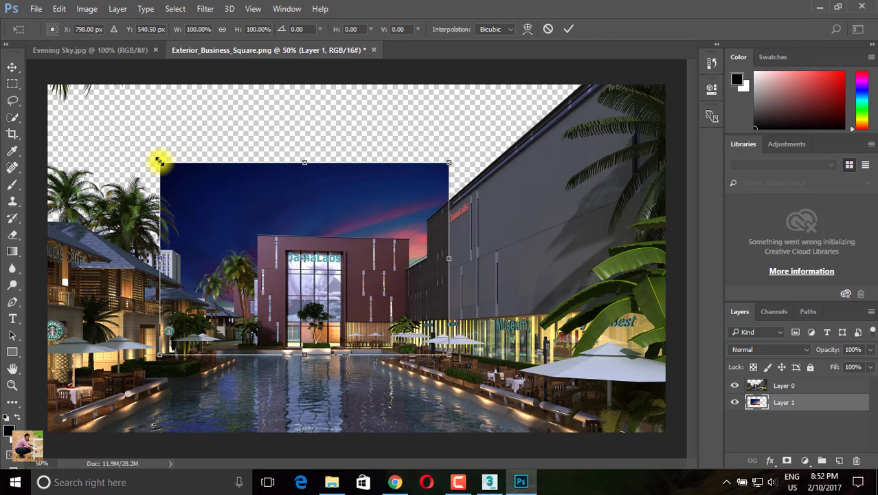
drag(160, 161, 49, 88)
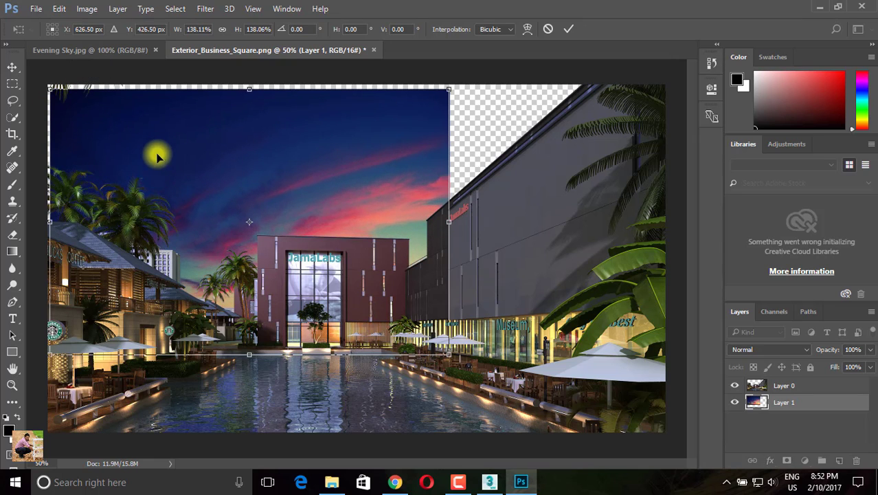
mouse_move(175, 167)
mouse_down()
mouse_move(278, 232)
mouse_move(388, 246)
mouse_up()
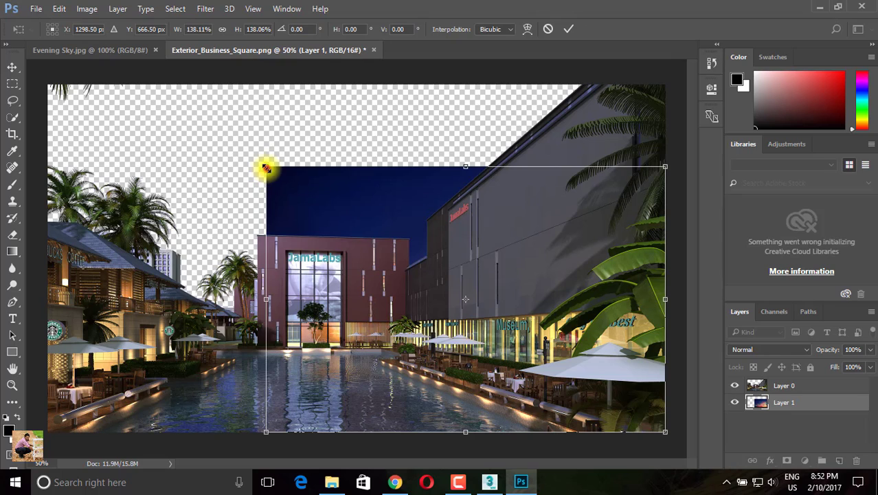
drag(266, 167, 0, 58)
mouse_move(294, 201)
mouse_down()
mouse_move(244, 162)
mouse_move(249, 149)
mouse_move(297, 172)
mouse_up()
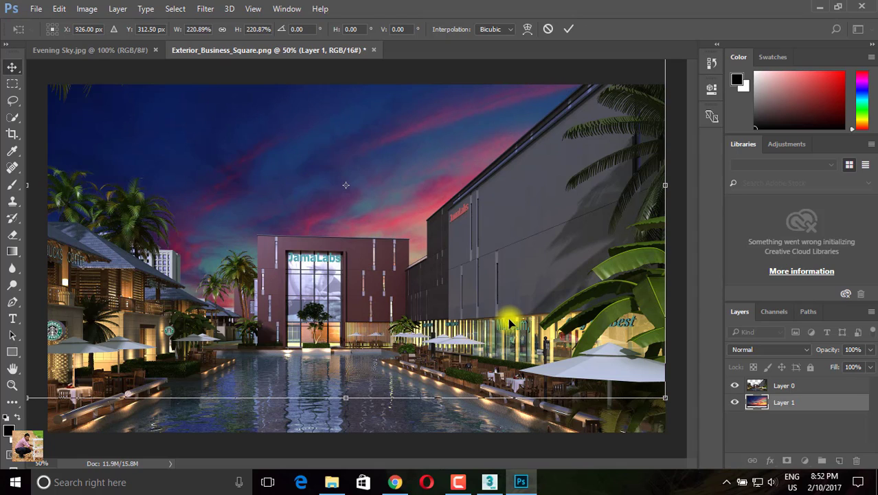
key(Return)
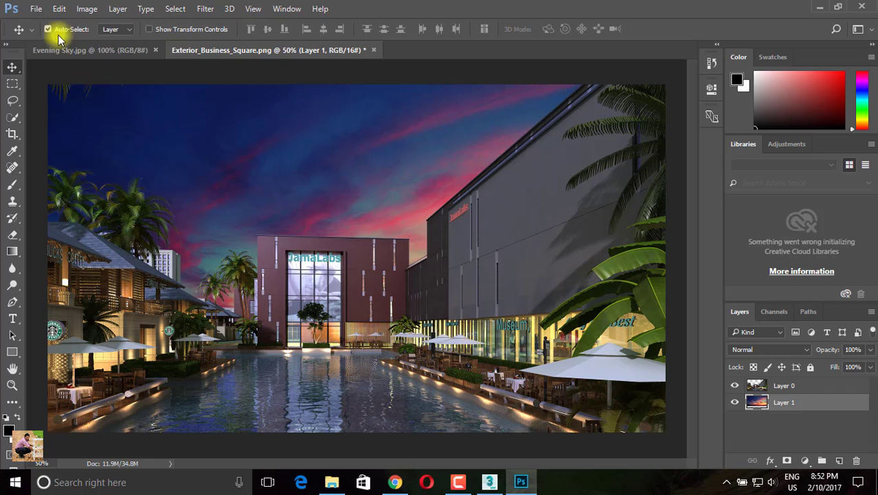
click(36, 8)
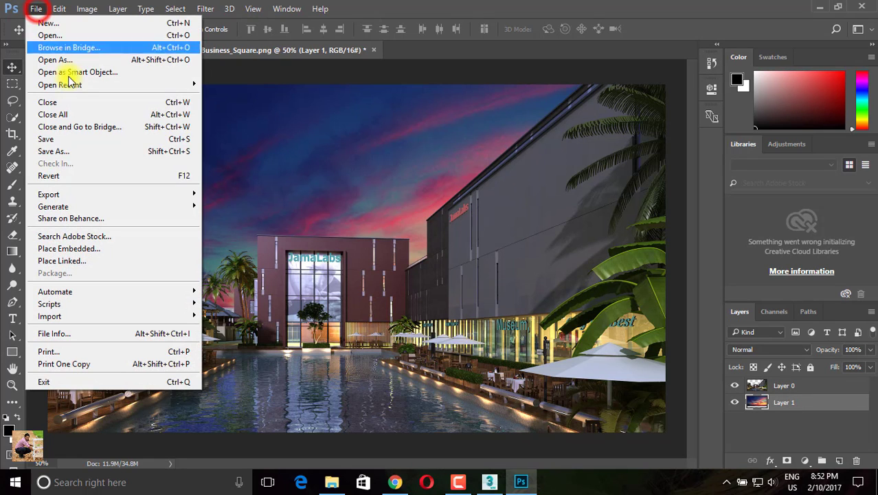
- Set Save As to PNG on the Desktop, named 'Exterior_Business_Square + Sky'
click(76, 151)
click(163, 259)
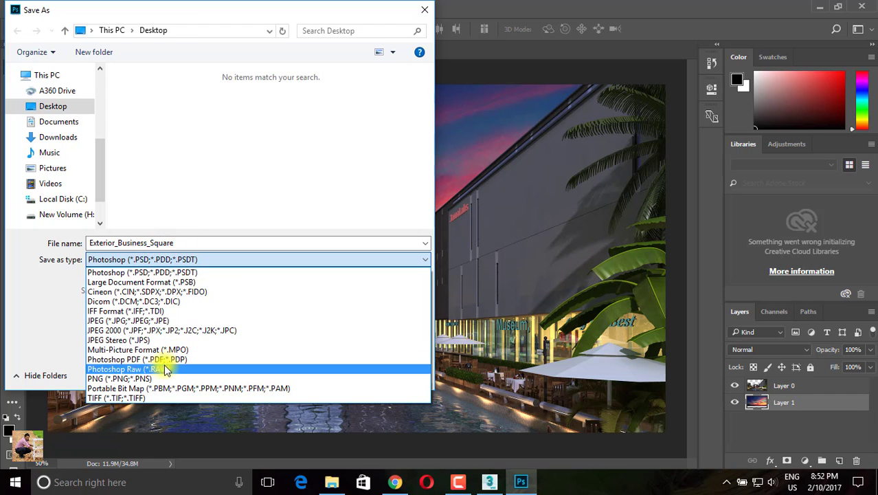
click(158, 378)
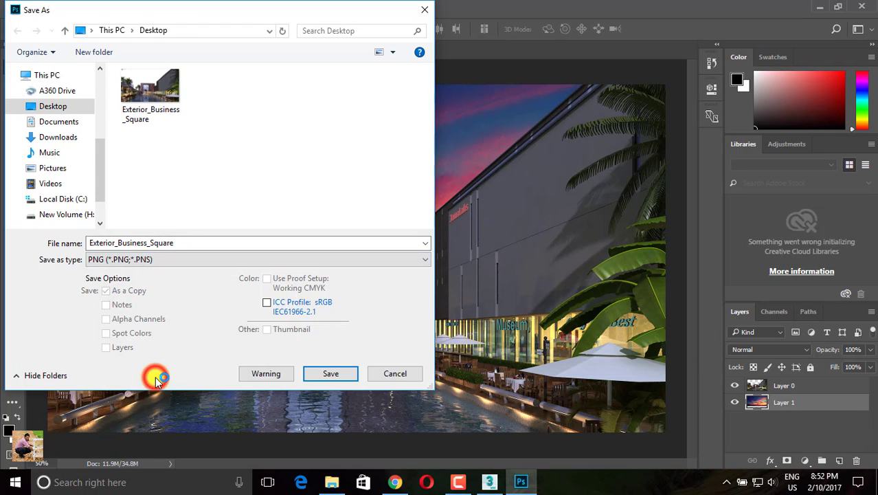
click(180, 242)
click(181, 243)
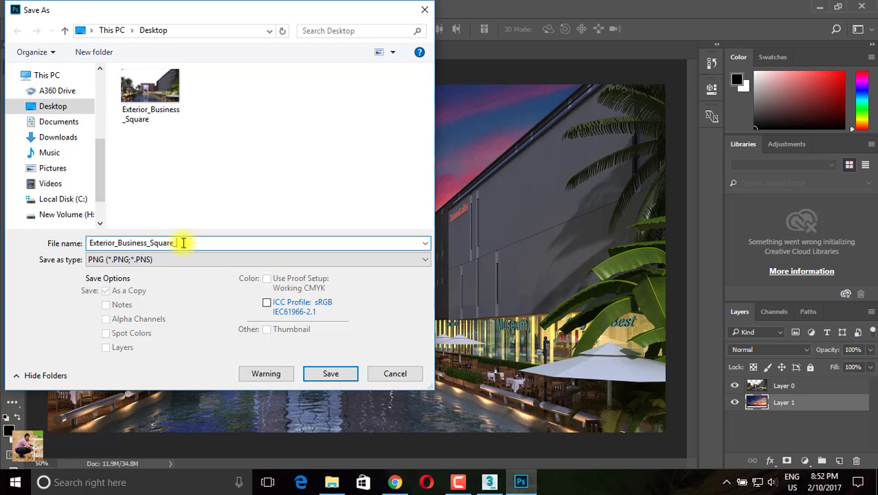
key(BackSpace)
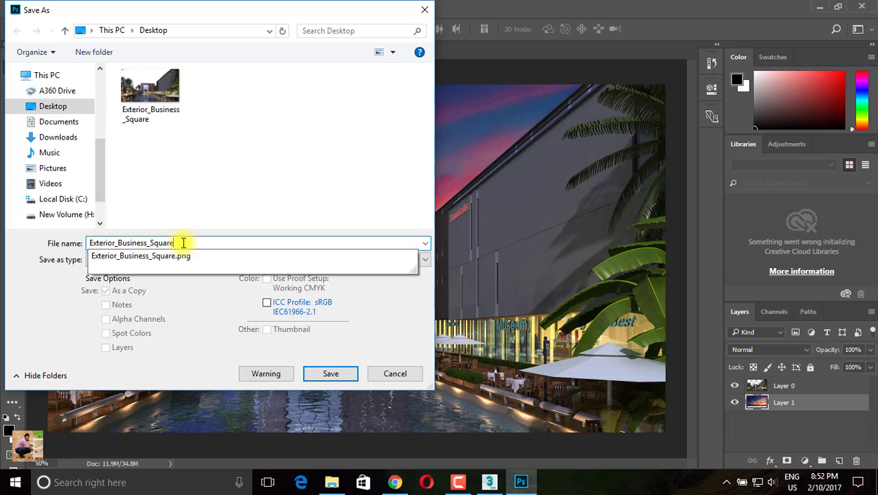
text(-)
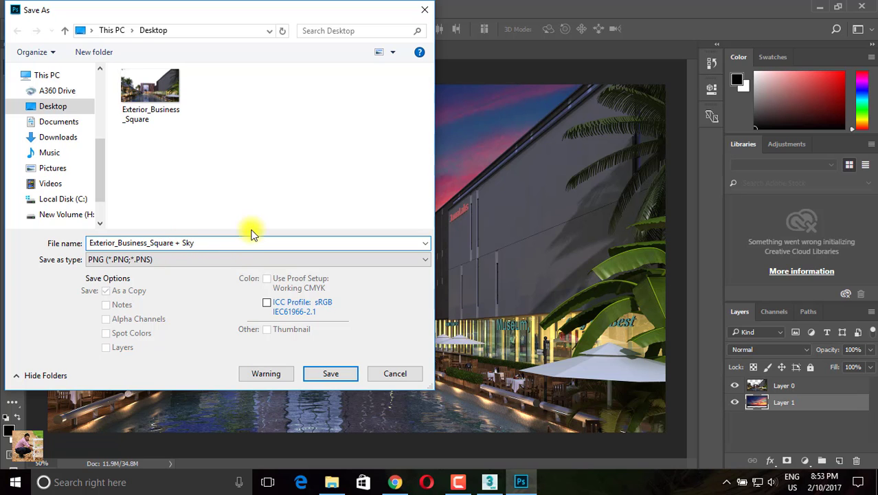
- Save the composite PNG, confirming the PNG options
click(330, 377)
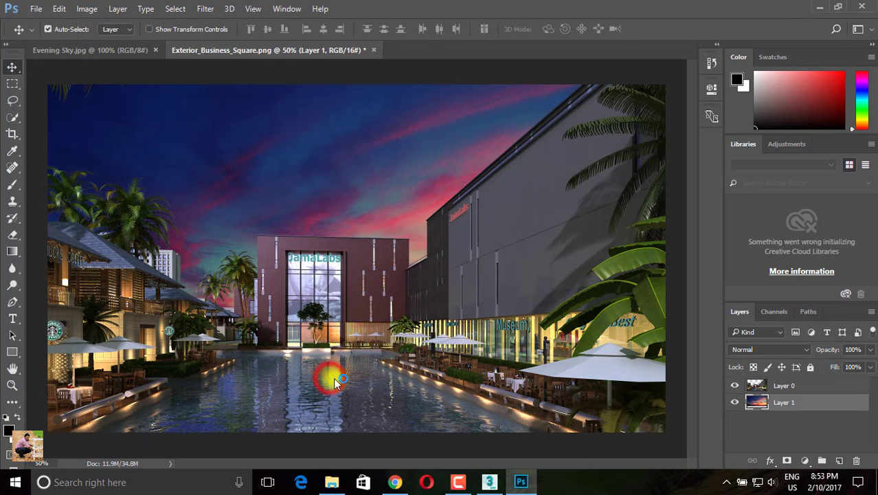
click(480, 150)
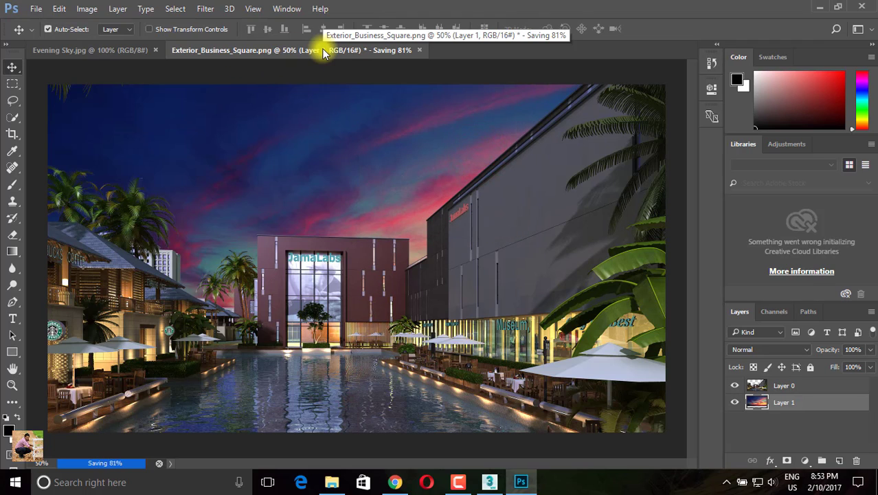
click(304, 46)
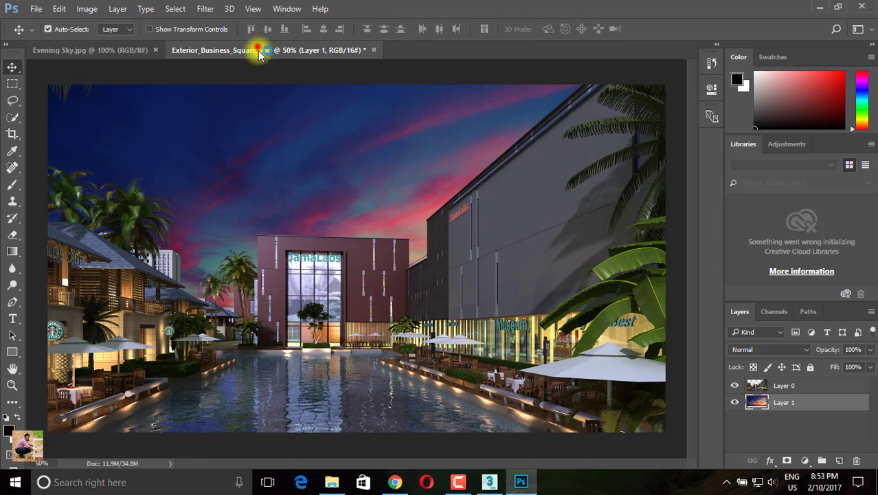
- Float and minimize the Exterior and Evening Sky document windows
drag(258, 48, 458, 92)
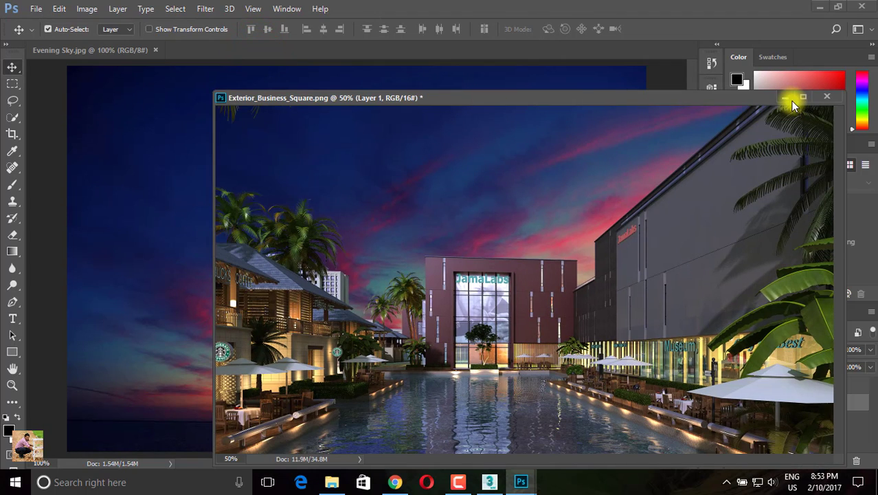
click(786, 97)
drag(118, 49, 185, 96)
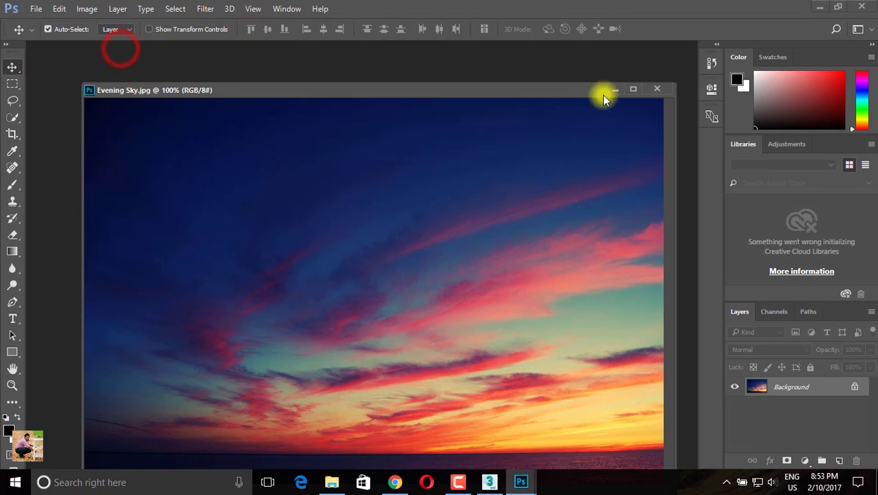
click(609, 88)
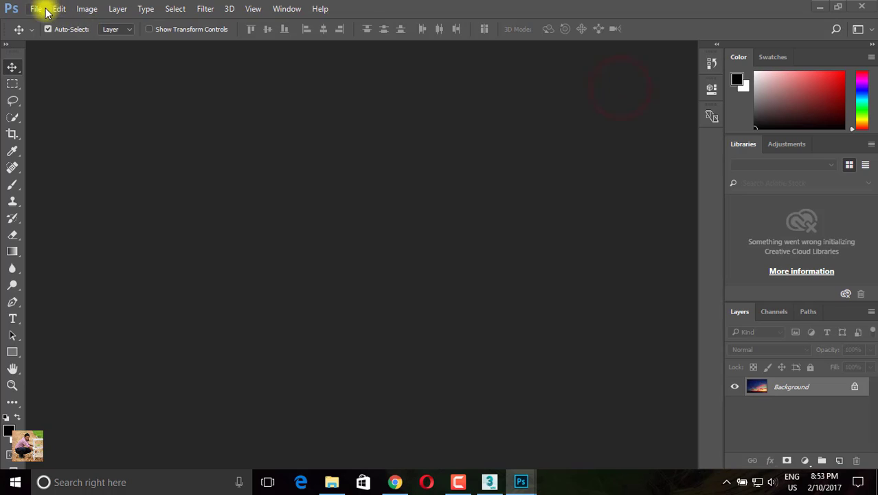
- Pick Exterior_Business_Square + Sky to open as Camera Raw
click(36, 8)
click(68, 61)
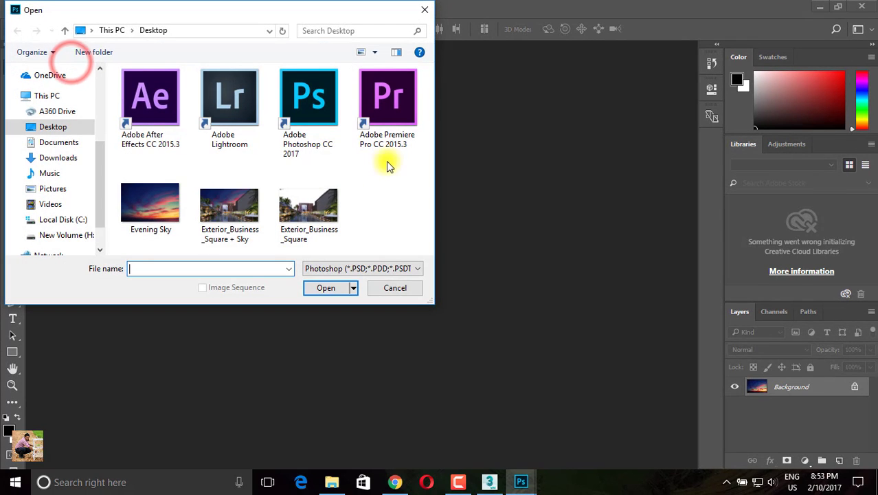
click(358, 268)
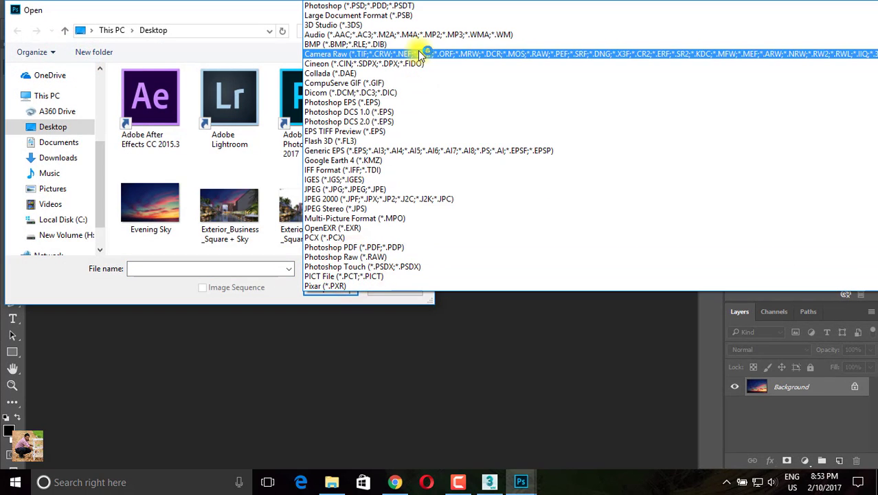
click(420, 57)
click(224, 199)
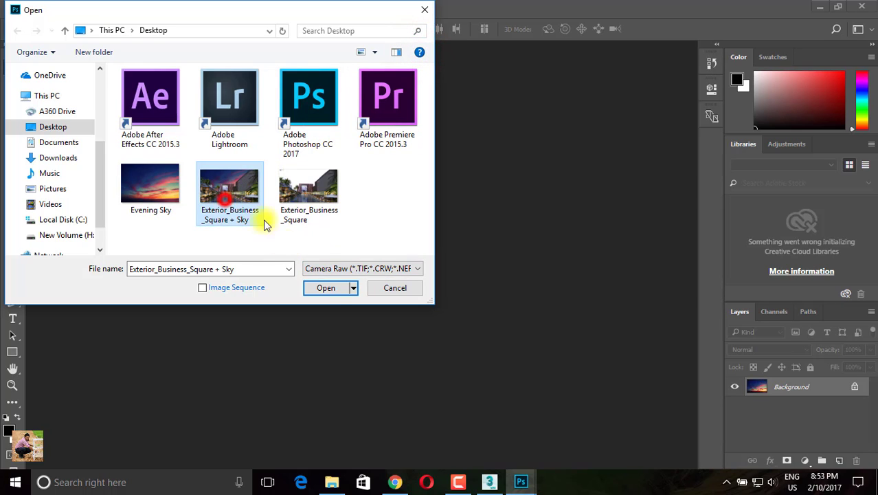
- Open the composite in Camera Raw; adjust tint, Exposure -0.35, Highlights -35, Shadows +100
click(329, 292)
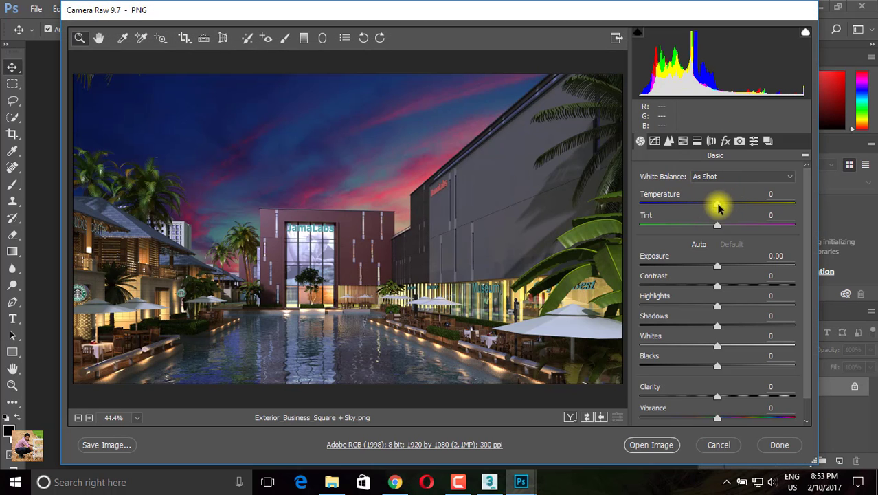
mouse_move(718, 205)
mouse_down()
mouse_move(750, 206)
mouse_move(729, 205)
mouse_up()
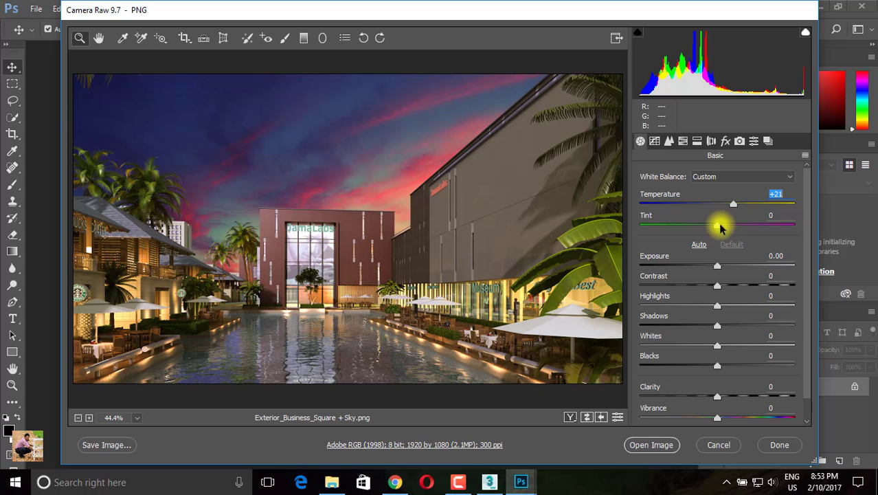
drag(720, 228, 709, 226)
mouse_move(717, 265)
mouse_down()
mouse_move(708, 268)
mouse_move(741, 270)
mouse_move(702, 282)
mouse_move(700, 275)
mouse_move(717, 276)
mouse_move(712, 282)
mouse_up()
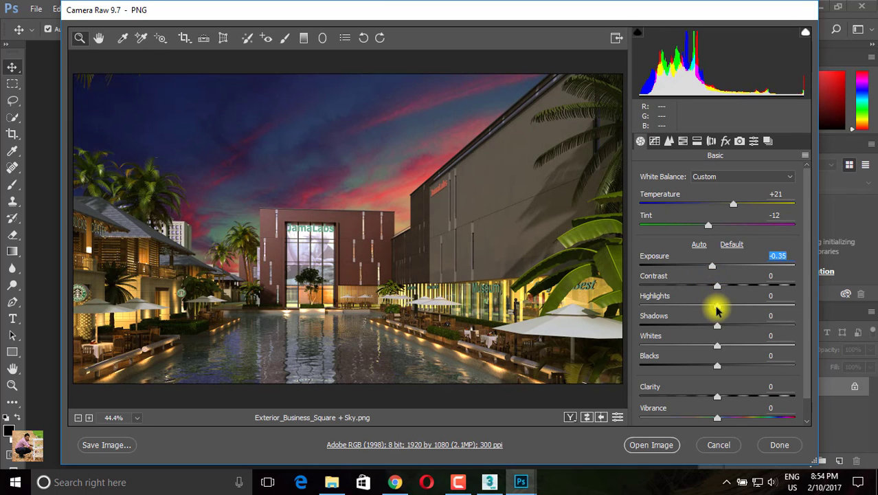
mouse_move(718, 310)
mouse_down()
mouse_move(793, 304)
mouse_move(662, 305)
mouse_move(871, 321)
mouse_move(754, 313)
mouse_move(774, 294)
mouse_move(679, 319)
mouse_move(852, 334)
mouse_move(661, 335)
mouse_move(850, 351)
mouse_up()
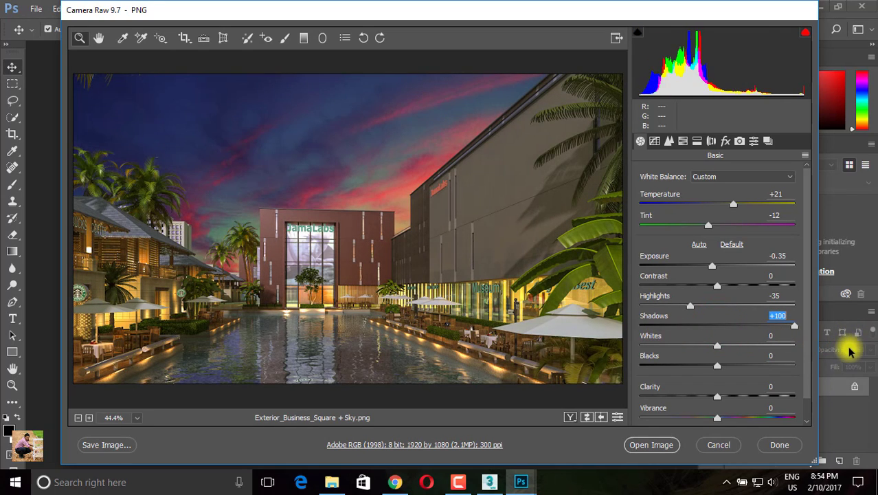
- Set Whites +60, Blacks +44, Clarity +49, Vibrance +6, Saturation -12, Temperature +4
mouse_move(717, 346)
mouse_down()
mouse_move(788, 349)
mouse_move(765, 350)
mouse_up()
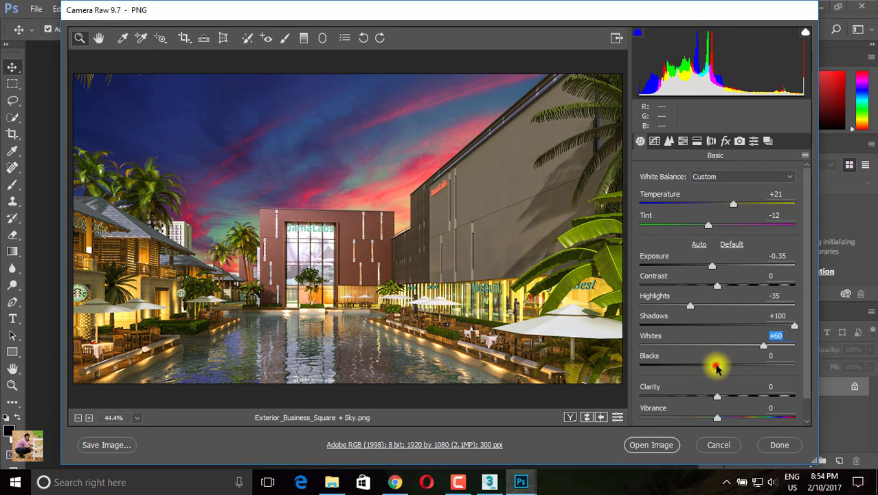
mouse_move(716, 368)
mouse_down()
mouse_move(793, 368)
mouse_move(686, 363)
mouse_move(804, 372)
mouse_move(750, 377)
mouse_move(747, 392)
mouse_move(789, 397)
mouse_move(755, 397)
mouse_up()
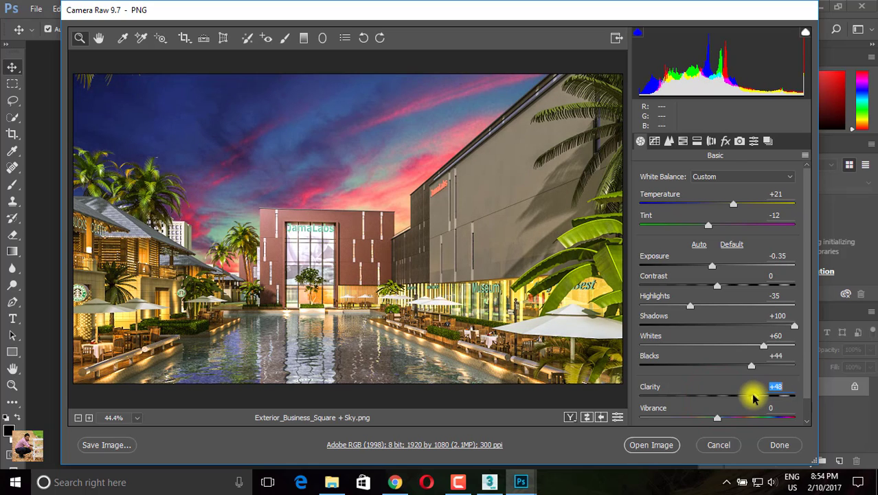
drag(806, 291, 806, 364)
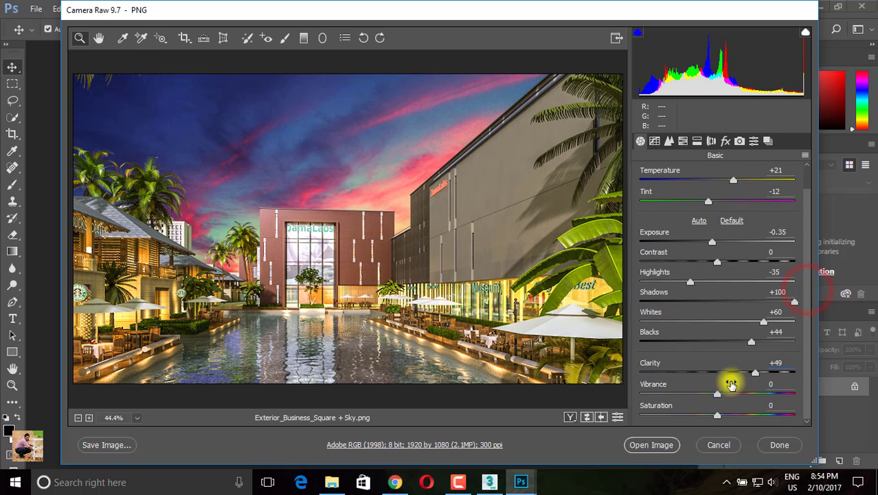
mouse_move(717, 393)
mouse_down()
mouse_move(779, 397)
mouse_move(722, 393)
mouse_move(715, 413)
mouse_move(741, 412)
mouse_move(708, 415)
mouse_up()
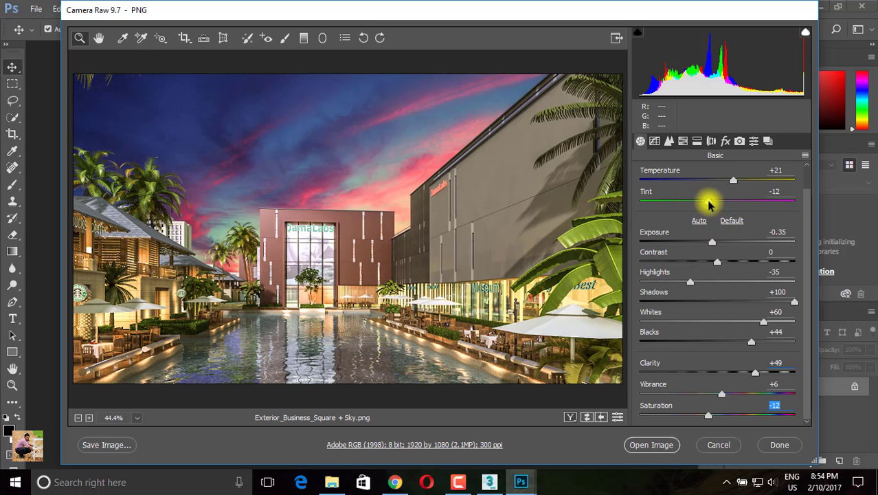
mouse_move(733, 180)
mouse_down()
mouse_move(690, 206)
mouse_move(714, 202)
mouse_up()
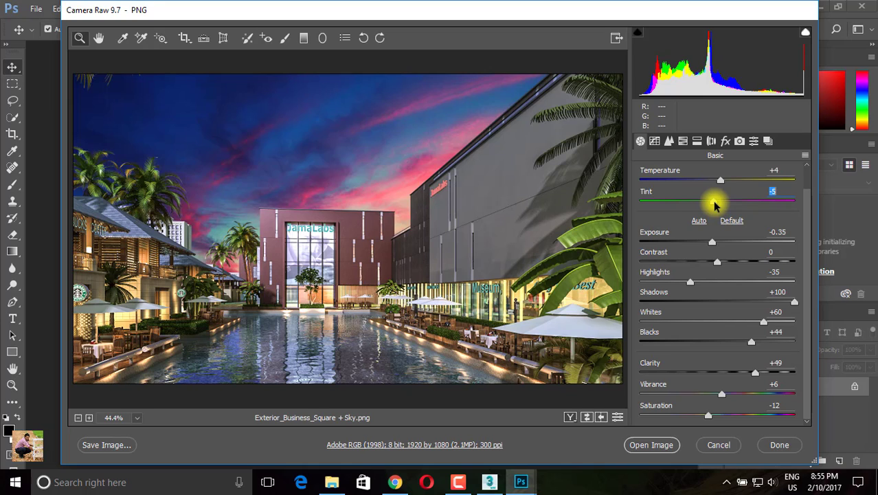
- In HSL Saturation, boost Oranges +25 and Greens +31 and lower Aquas -13
click(683, 141)
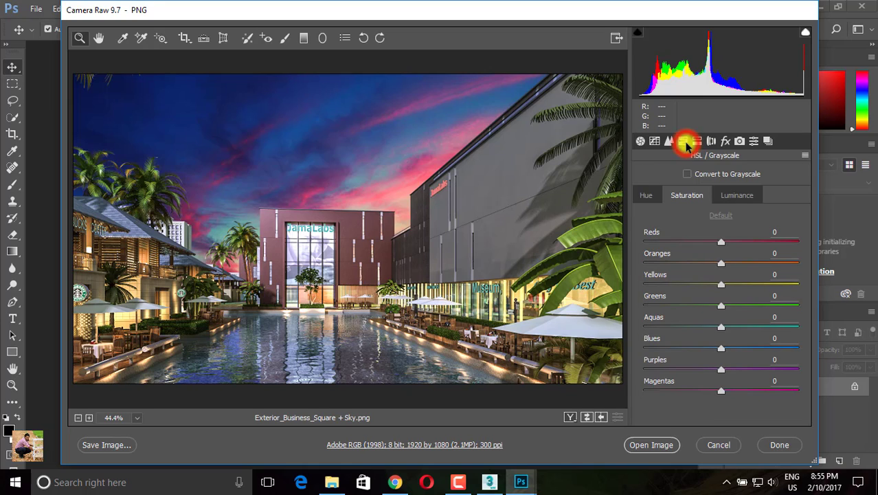
mouse_move(721, 242)
mouse_down()
mouse_move(738, 246)
mouse_move(728, 242)
mouse_move(732, 274)
mouse_move(741, 270)
mouse_move(716, 289)
mouse_move(746, 313)
mouse_up()
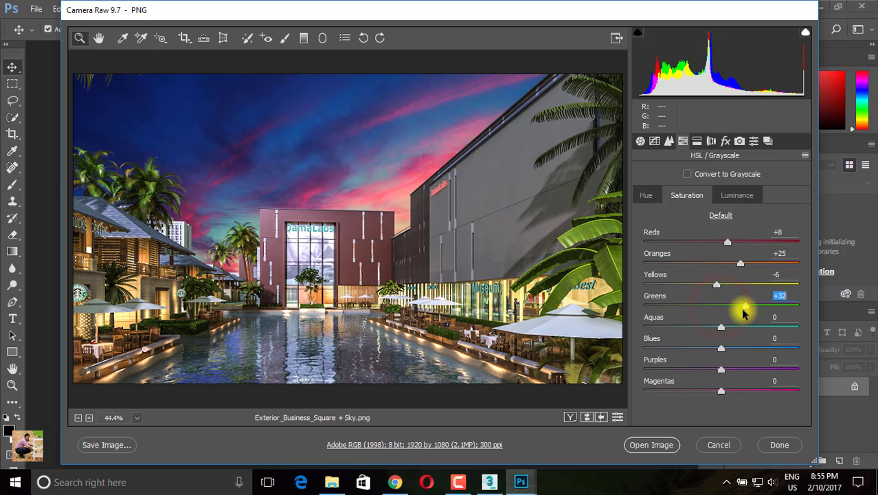
drag(722, 327, 711, 333)
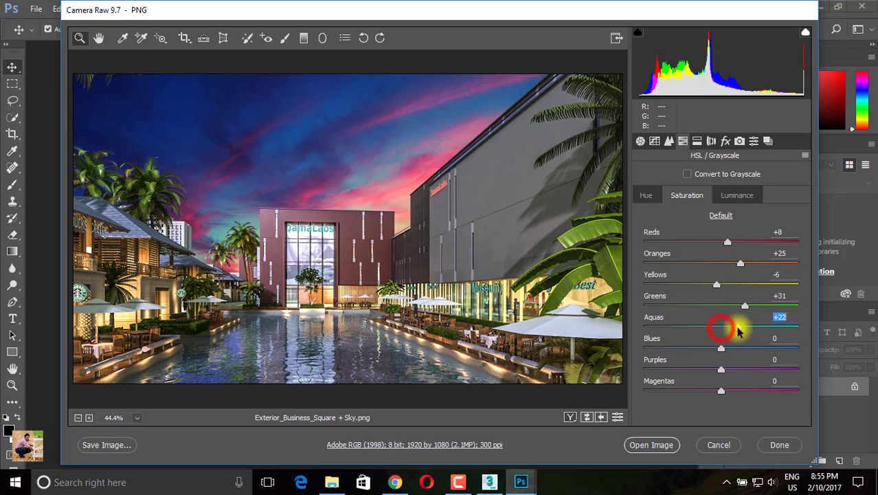
- Shift the Split Toning highlights hue and apply the Camera Raw grade in Photoshop
click(696, 141)
mouse_move(644, 191)
mouse_down()
mouse_move(711, 200)
mouse_move(657, 212)
mouse_up()
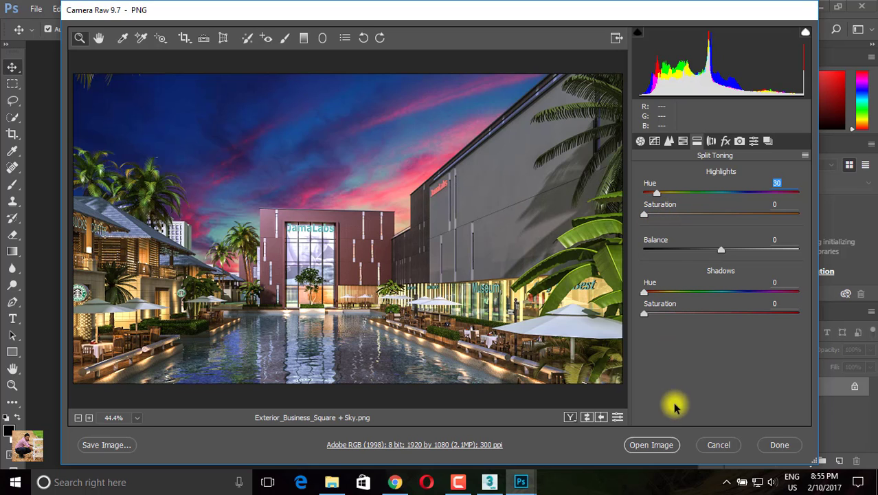
click(650, 446)
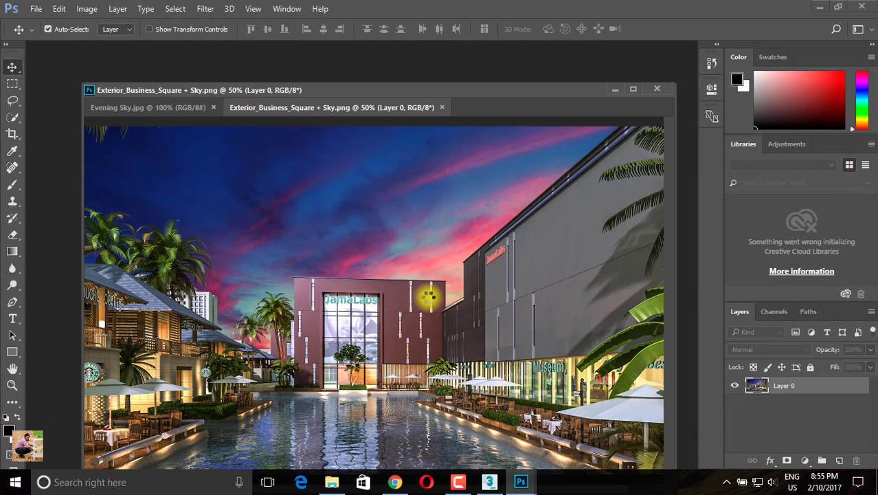
- Dock the document and save it to the Desktop as PNG 'Exterior_Business_Square + Sky final'
drag(553, 90, 553, 44)
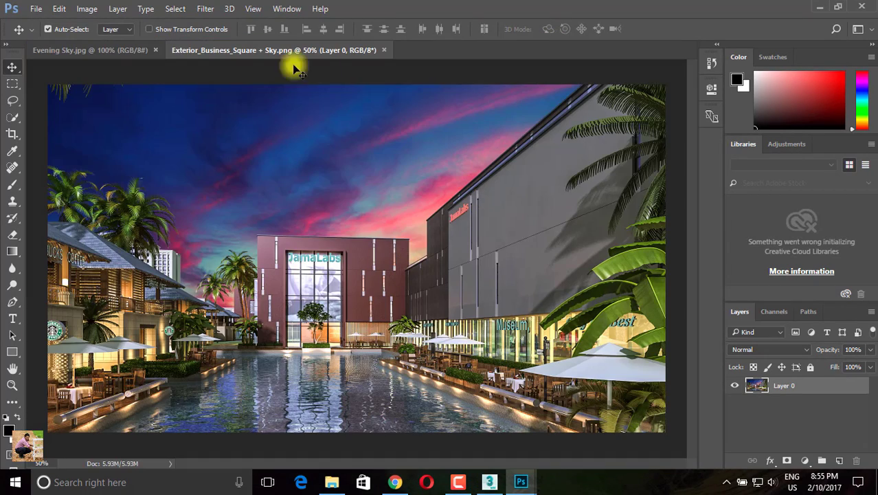
click(38, 10)
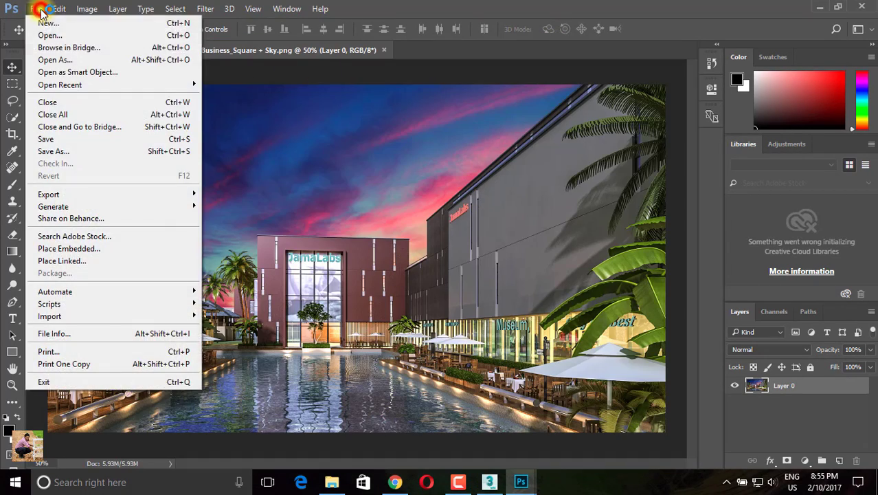
click(75, 150)
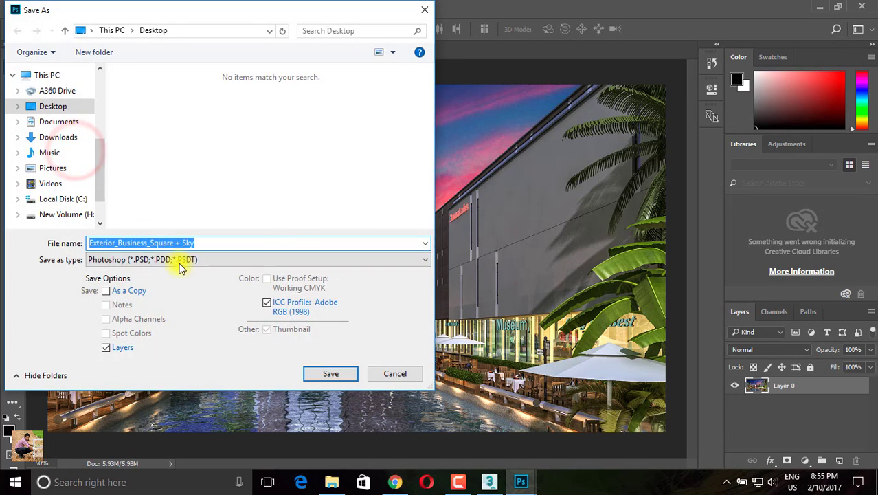
click(180, 259)
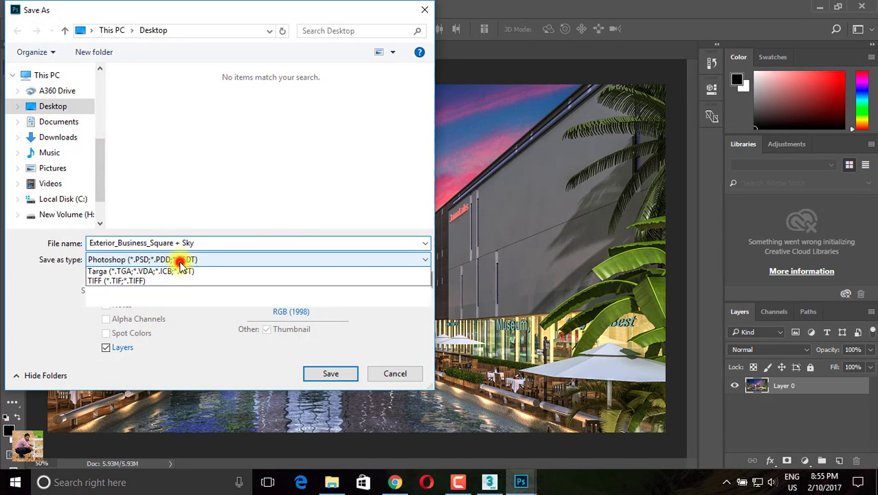
click(161, 436)
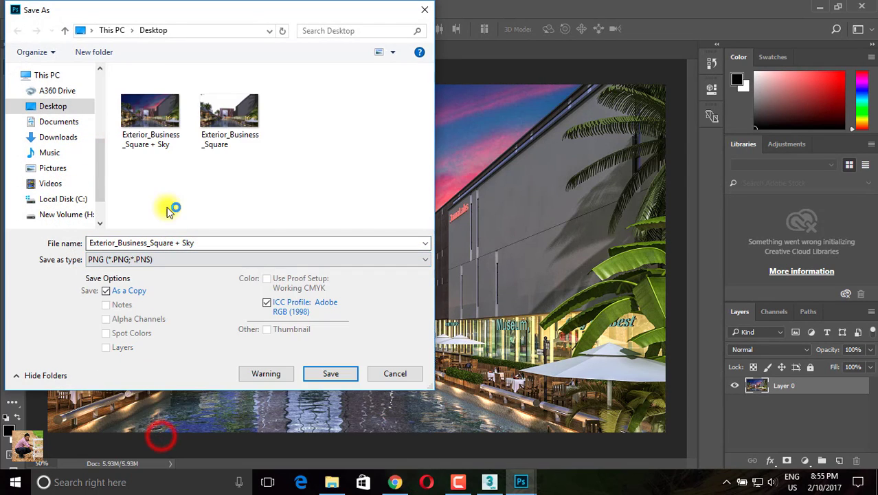
click(199, 243)
text(final)
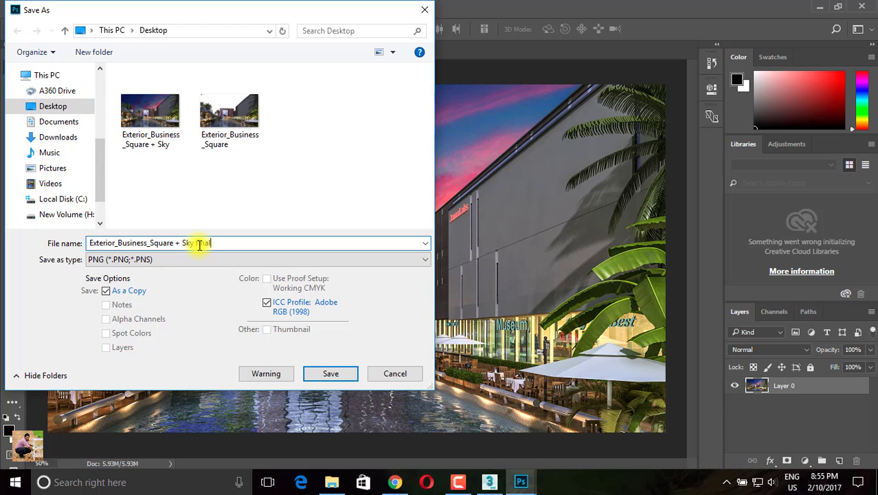
click(331, 374)
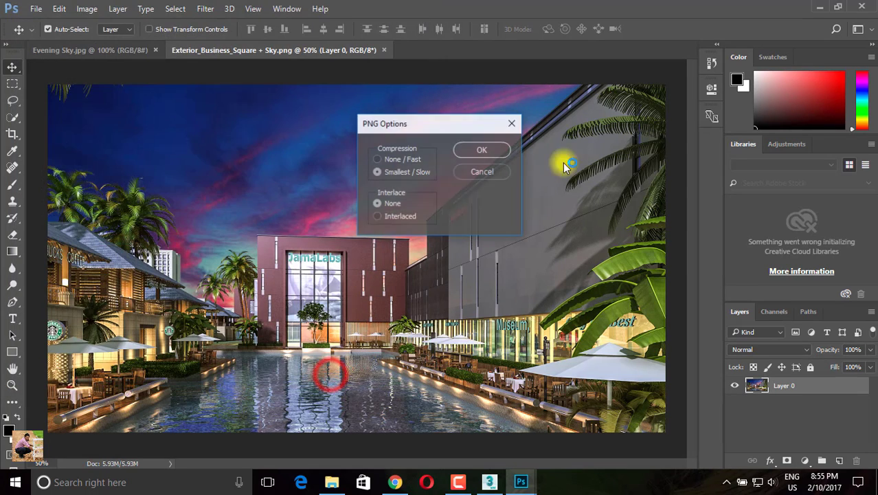
click(481, 149)
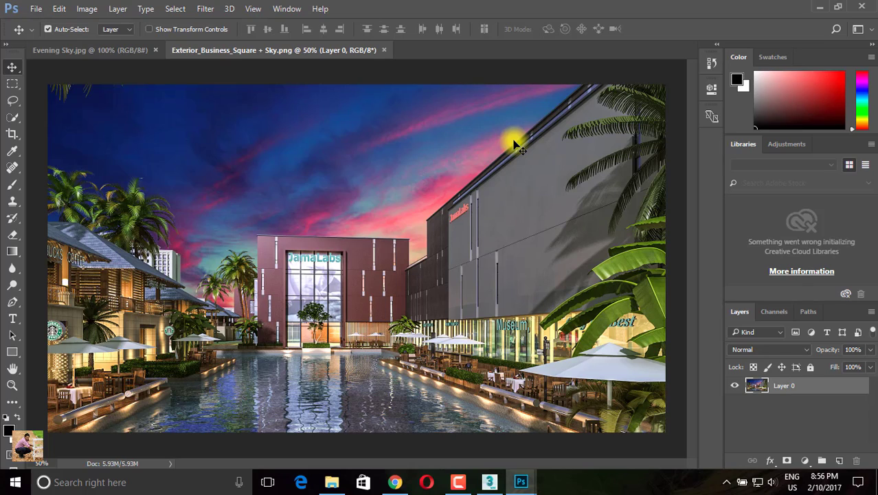
- Minimize Photoshop and refresh the desktop so the new PNG appears
click(820, 9)
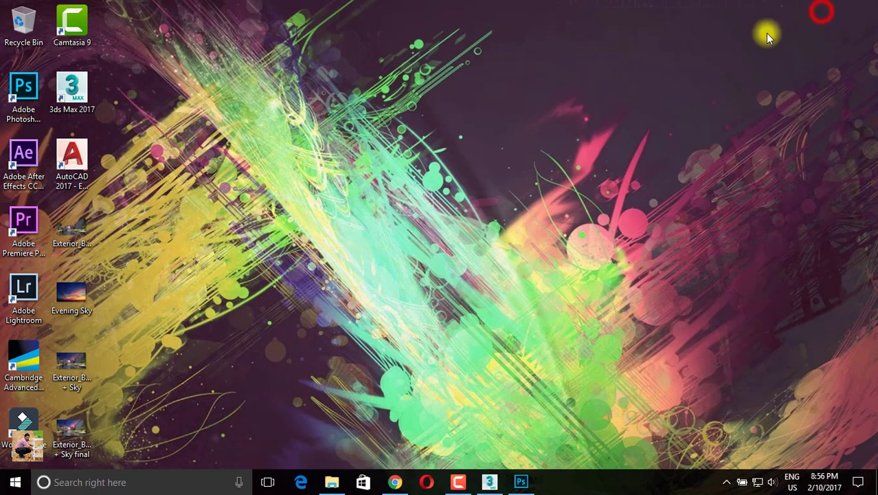
right_click(400, 151)
click(447, 191)
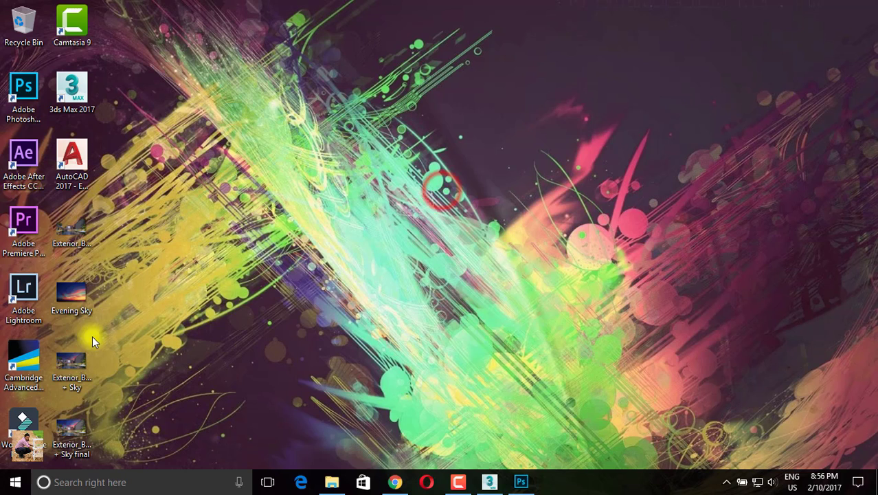
- Open the Sky final image in Photos, set as default for .png, full-screen
click(67, 424)
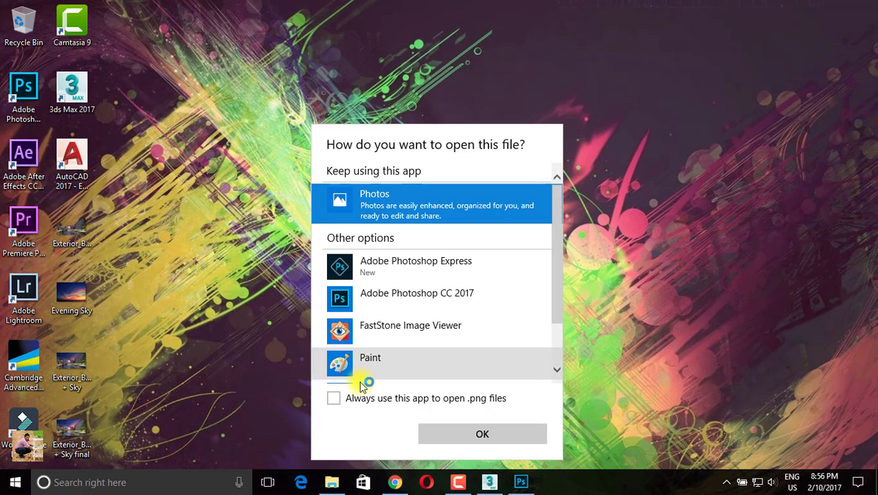
click(352, 400)
click(454, 430)
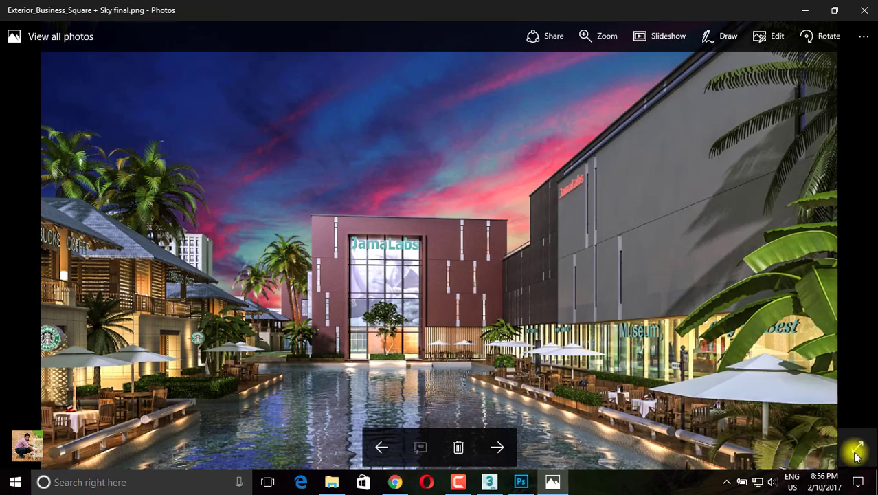
click(856, 452)
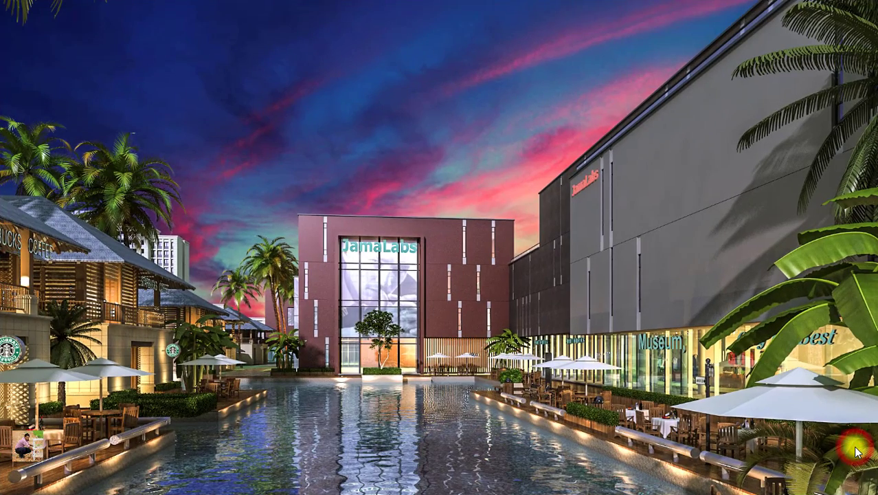